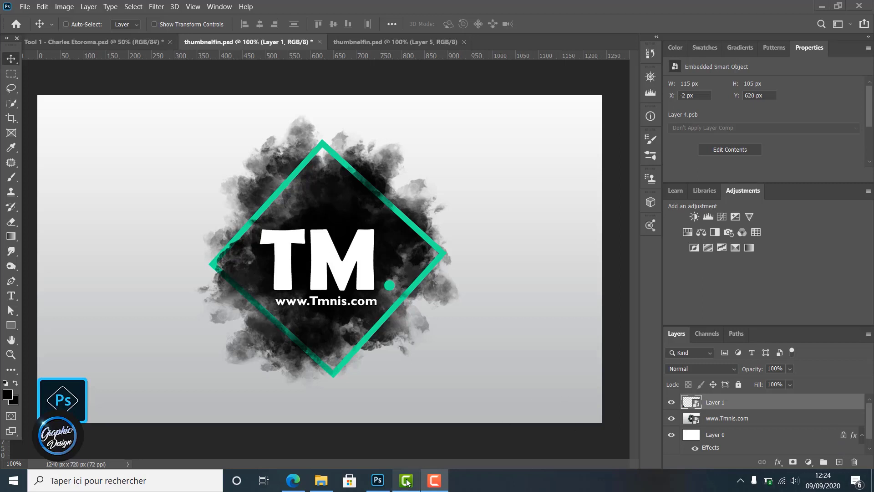
# Set up a new document in pixels with a width of 1980 and a height of 1020
pyautogui.moveTo(437, 481)
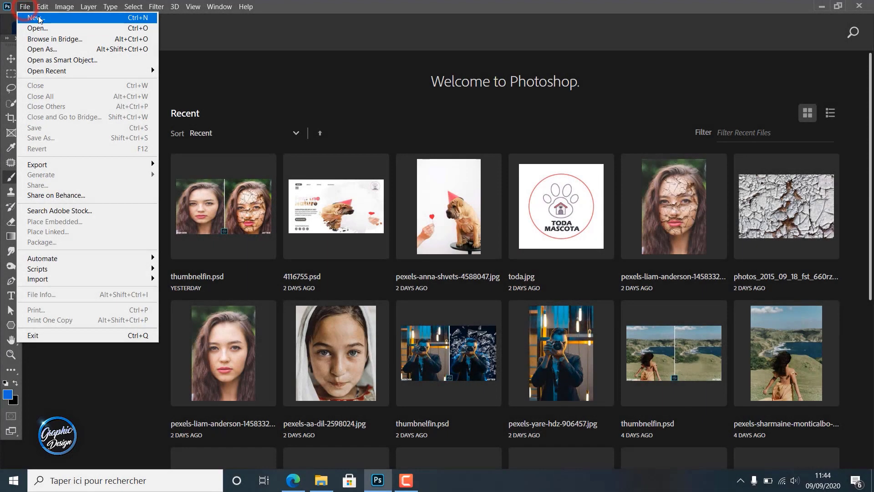
pyautogui.click(36, 17)
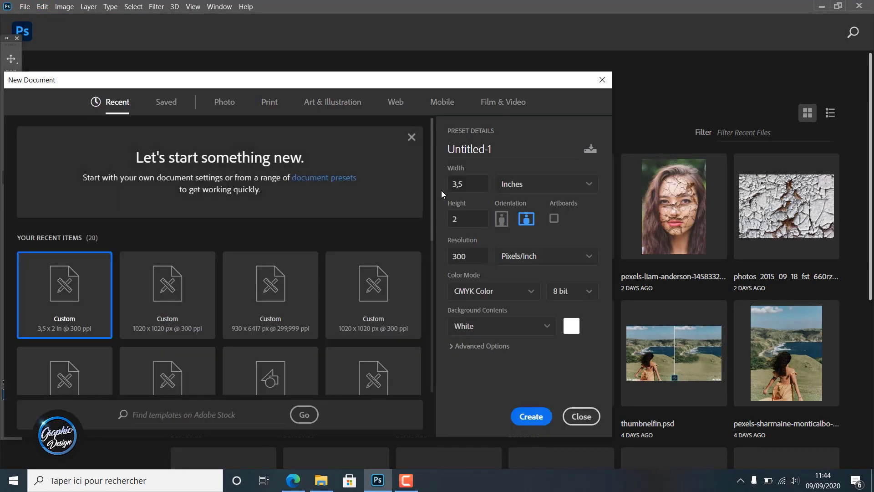
pyautogui.doubleClick(465, 183)
pyautogui.click(512, 184)
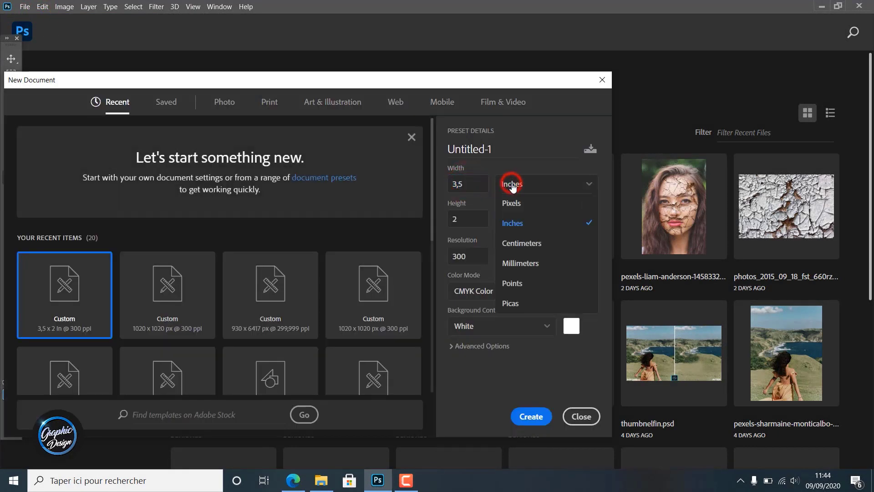
pyautogui.click(512, 201)
pyautogui.doubleClick(472, 185)
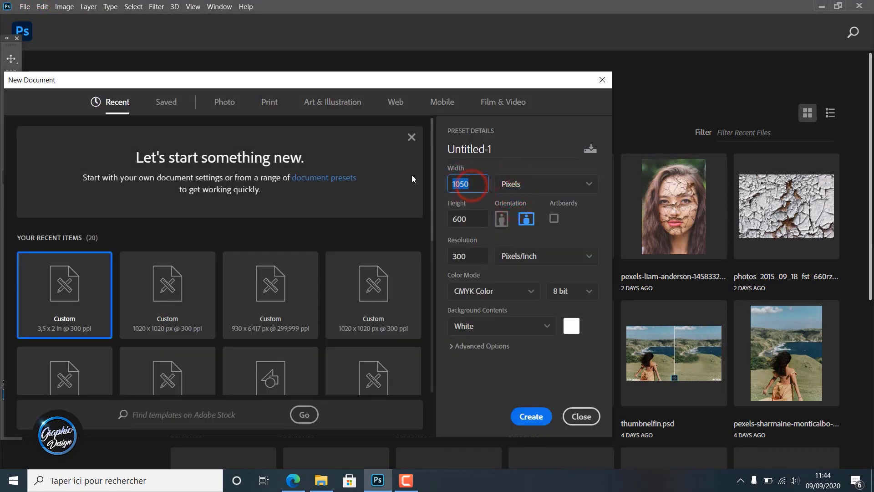
pyautogui.write('1980')
pyautogui.press('Tab')
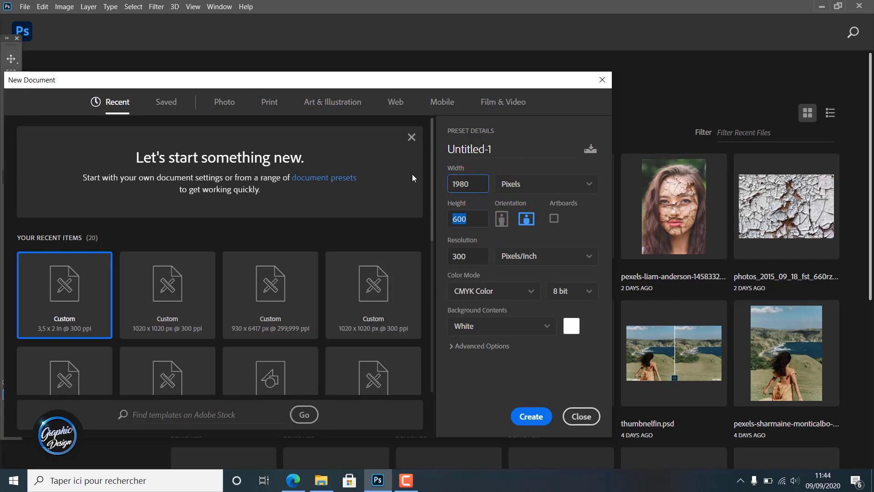
pyautogui.write('1020')
pyautogui.press('Tab')
pyautogui.press('Tab')
pyautogui.press('Tab')
pyautogui.press('Tab')
pyautogui.press('Tab')
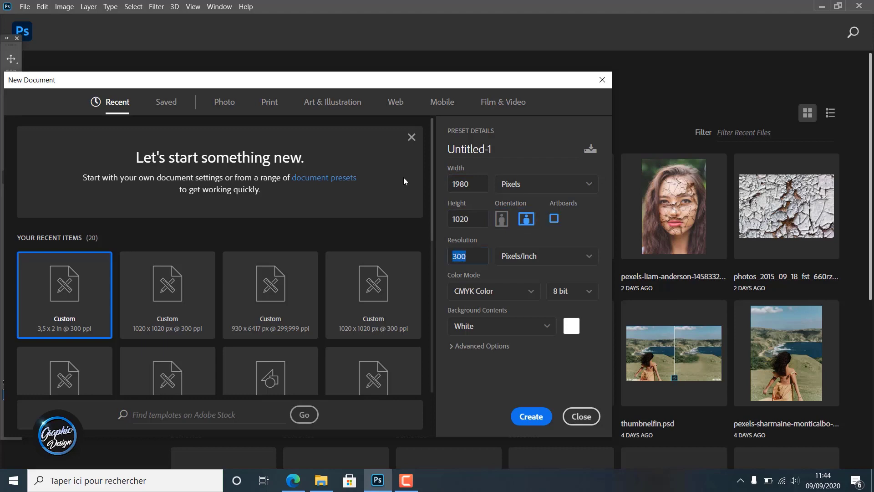
# Set the new document's color mode to RGB Color and create the document
pyautogui.click(501, 290)
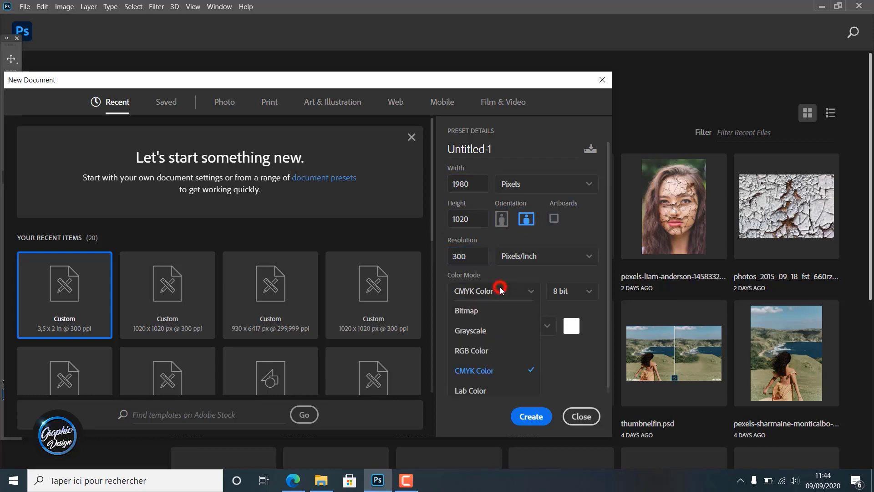
pyautogui.click(485, 350)
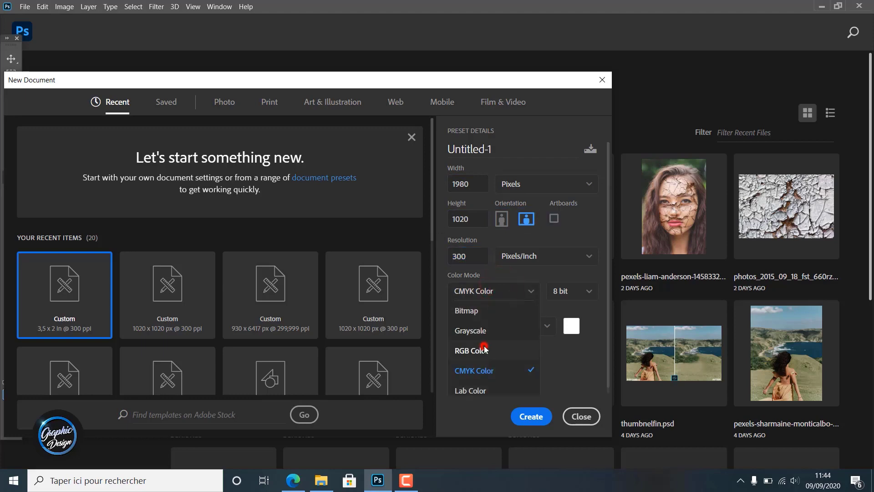
pyautogui.click(520, 418)
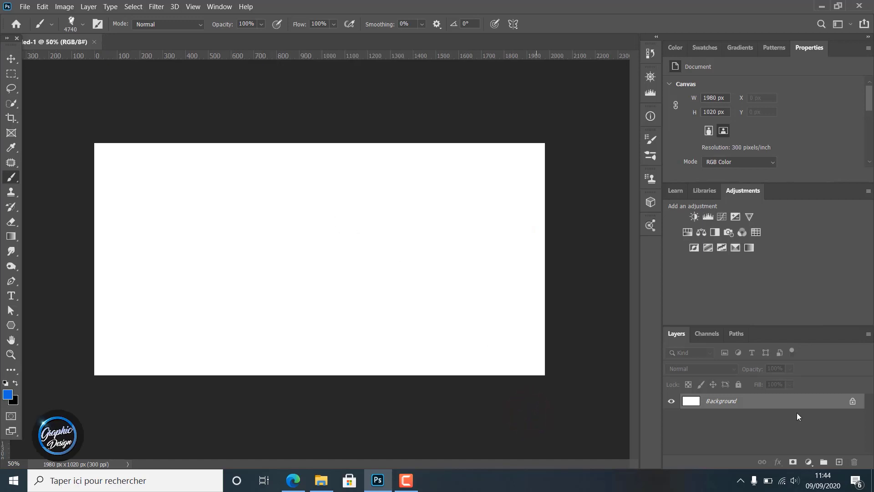
# Convert the locked background into a regular layer and add an empty layer above it
pyautogui.doubleClick(792, 402)
pyautogui.click(537, 138)
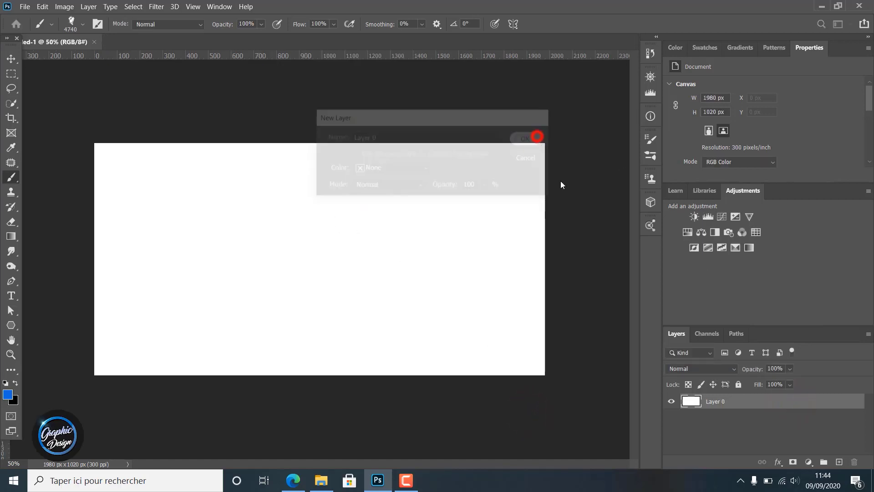
pyautogui.click(840, 461)
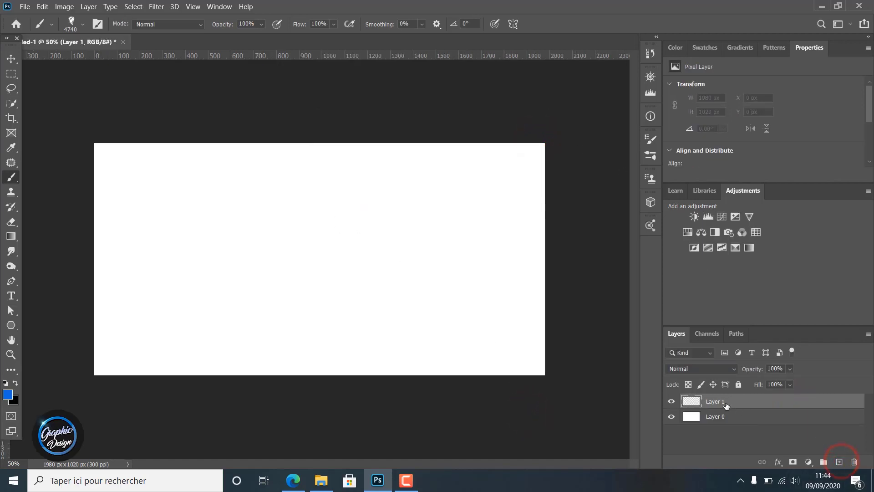
# Check the Free Smoke Photoshop Brushes 5 file in File Explorer and select smoke brush 74 from that set in Photoshop
pyautogui.click(322, 480)
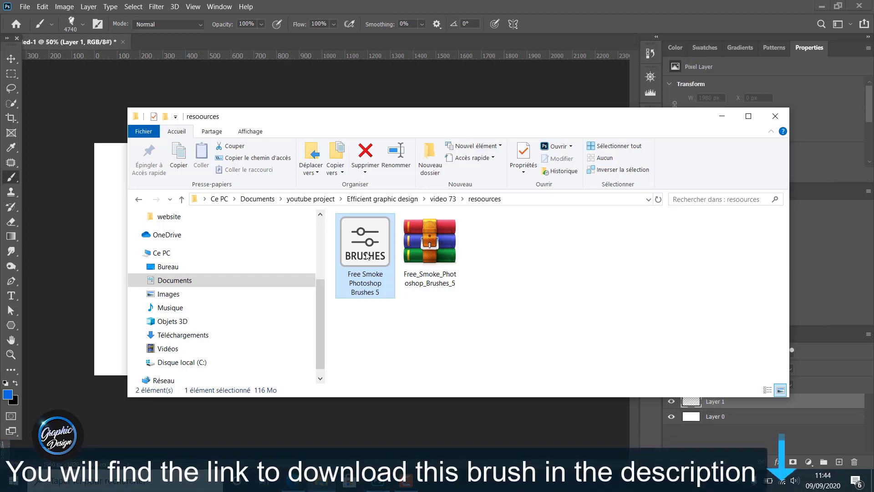
pyautogui.click(721, 116)
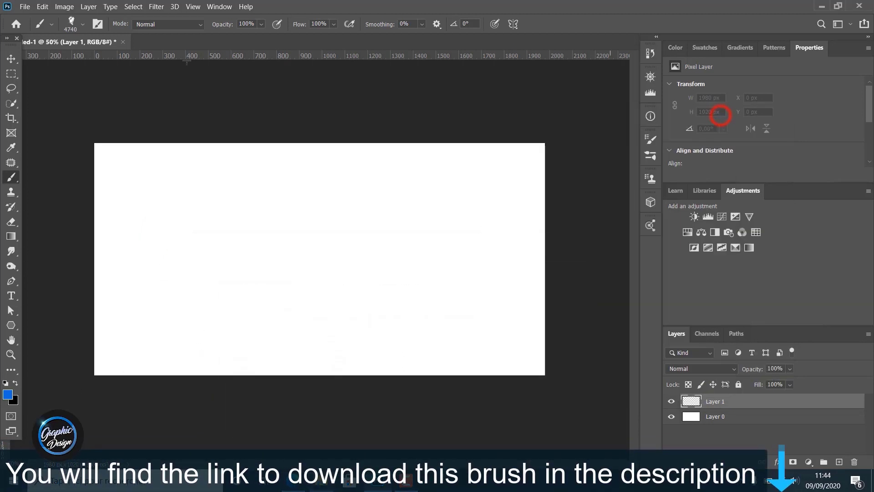
pyautogui.click(83, 25)
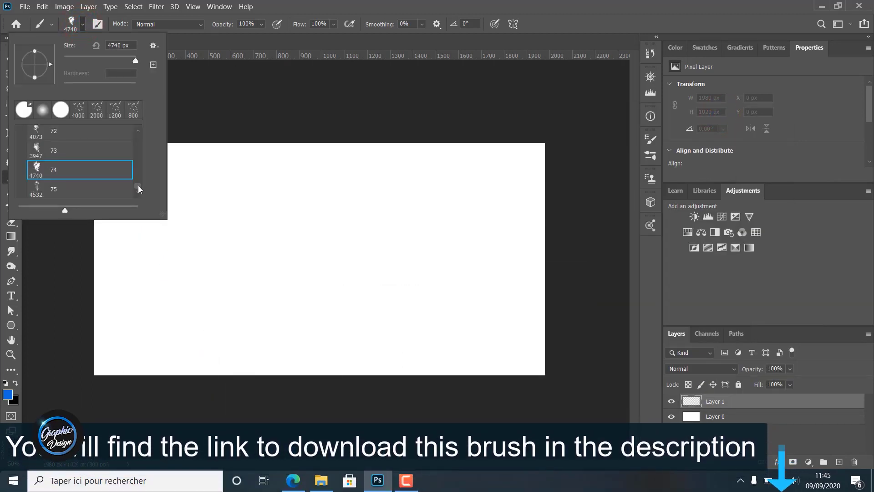
pyautogui.moveTo(138, 186); pyautogui.dragTo(142, 159)
pyautogui.scroll(-5, 109, 162)
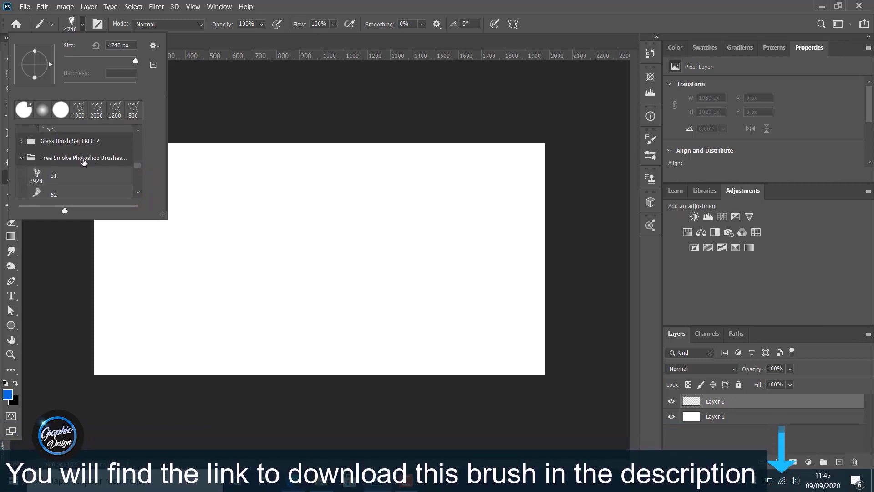
pyautogui.click(21, 157)
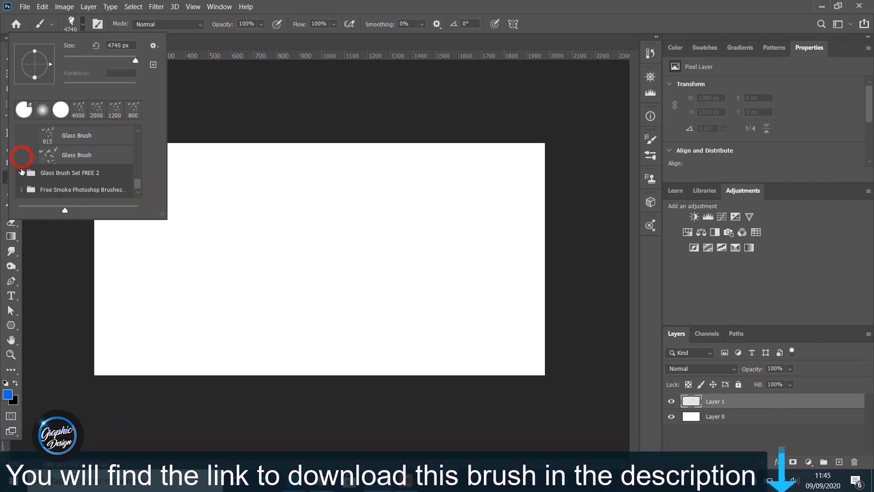
pyautogui.click(24, 189)
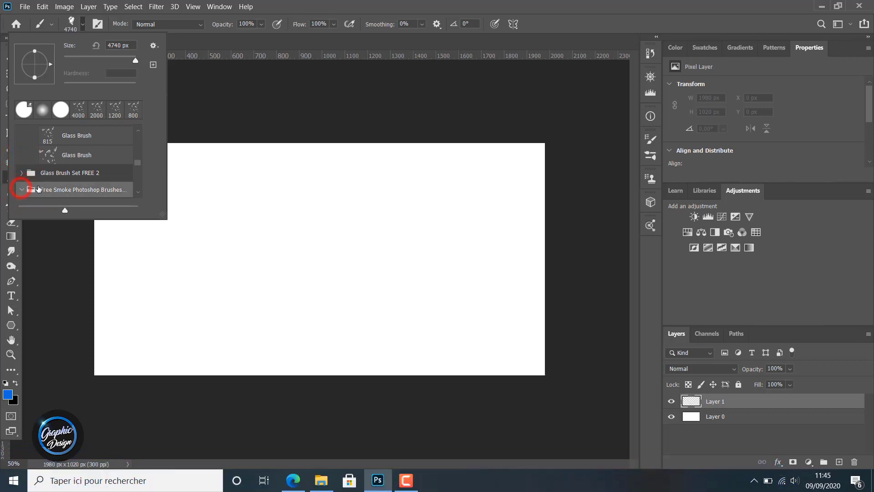
pyautogui.scroll(-10, 45, 183)
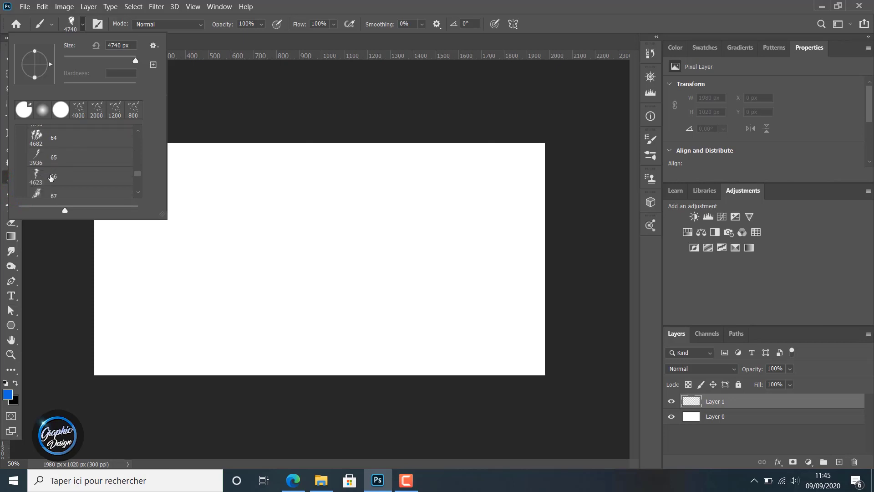
pyautogui.scroll(-7, 51, 177)
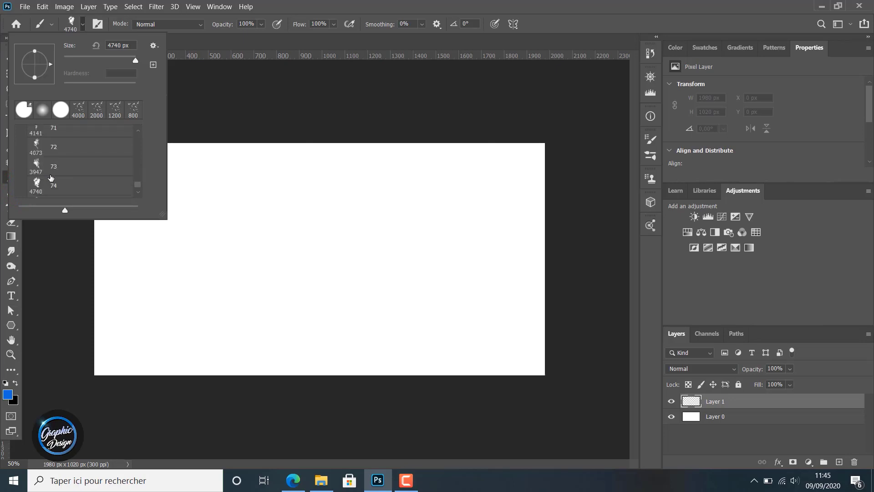
pyautogui.scroll(-1, 51, 178)
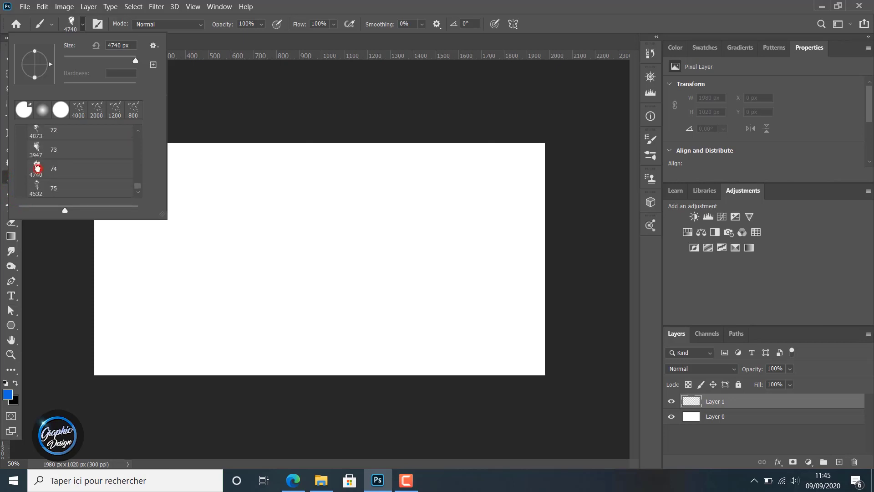
pyautogui.doubleClick(37, 168)
# Set the brush size to 700 px and the foreground color to black, 000000
pyautogui.click(82, 24)
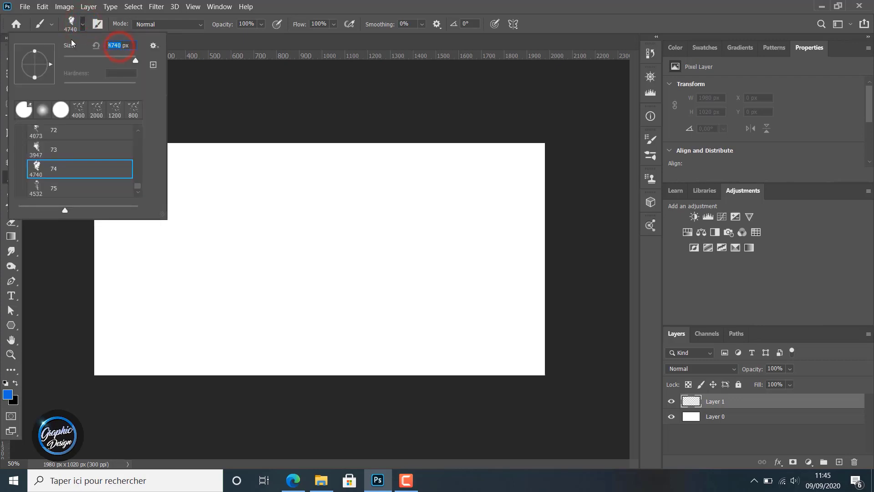
pyautogui.write('70')
pyautogui.click(7, 395)
pyautogui.write('000000')
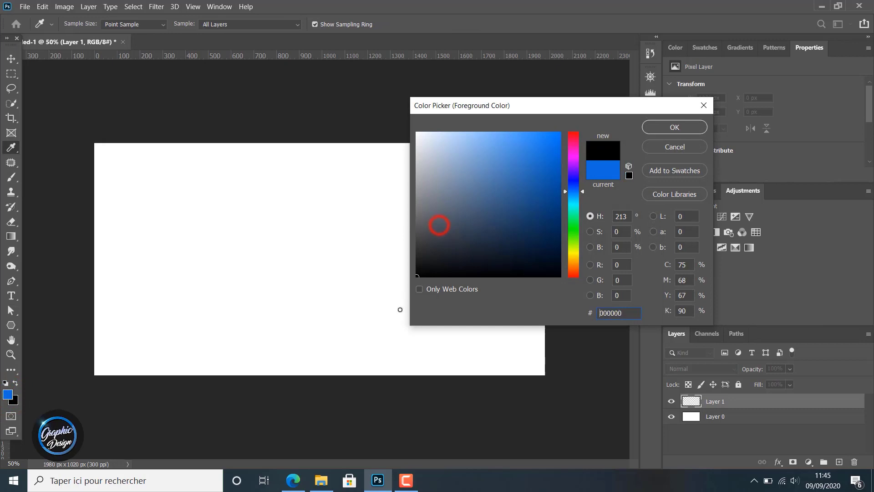
pyautogui.click(675, 127)
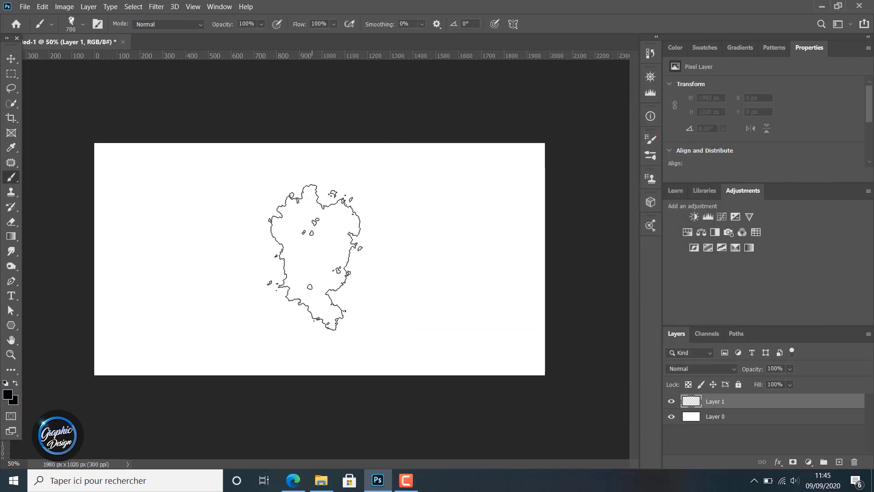
# Stamp the smoke brush once near the canvas centre on the upper layer, and undo the extra overlapping stamp
pyautogui.click(312, 257)
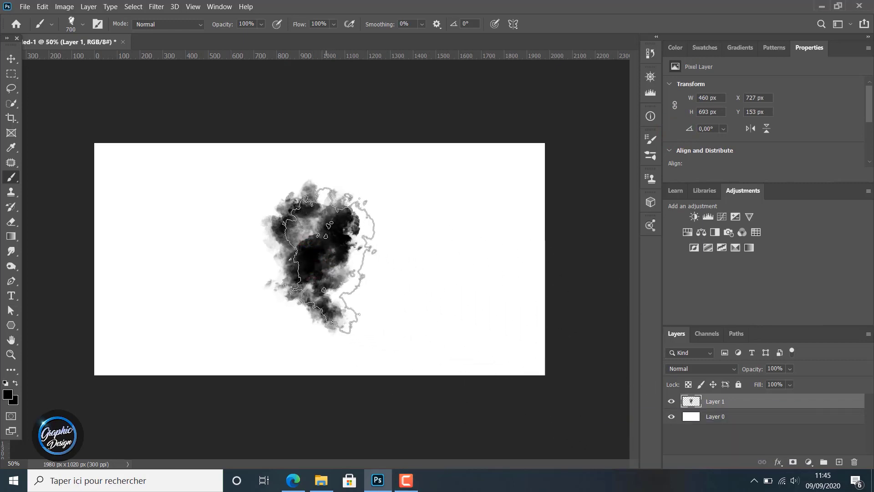
pyautogui.click(326, 260)
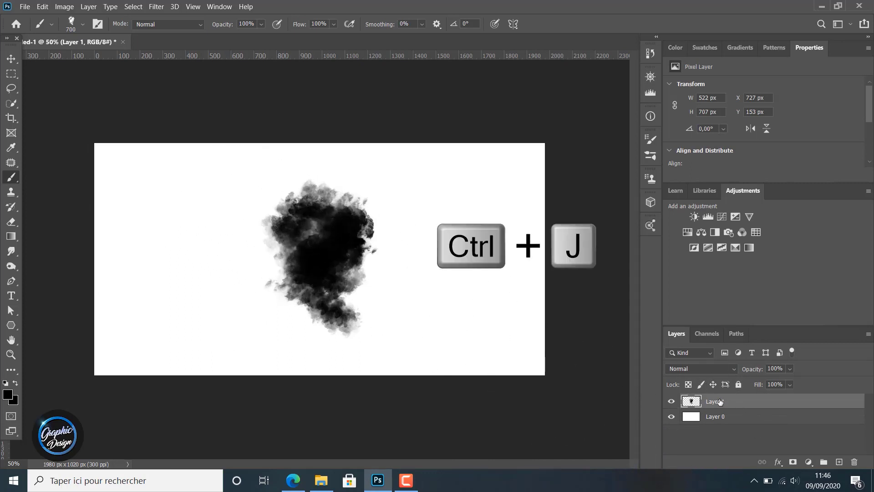
pyautogui.hotkey('ctrl', 'z')
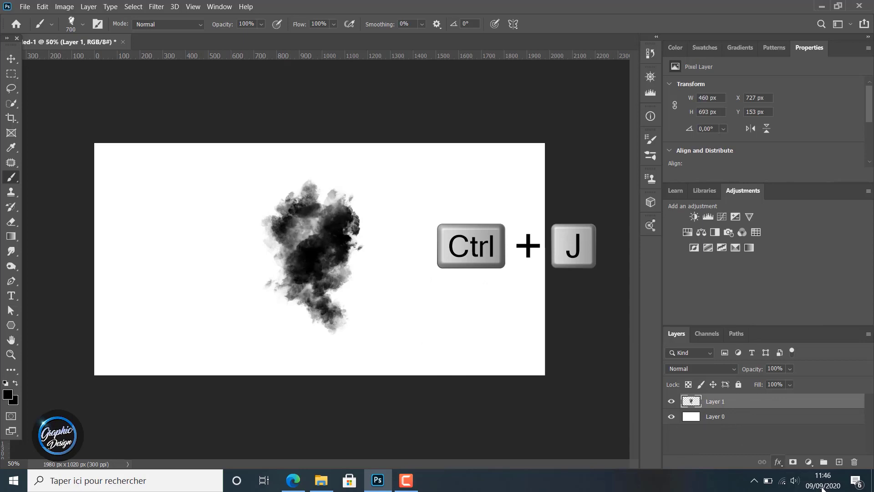
# Stamp a second smoke puff on a new layer, slightly offset from the first, and rotate it about 33.5 degrees clockwise
pyautogui.click(839, 462)
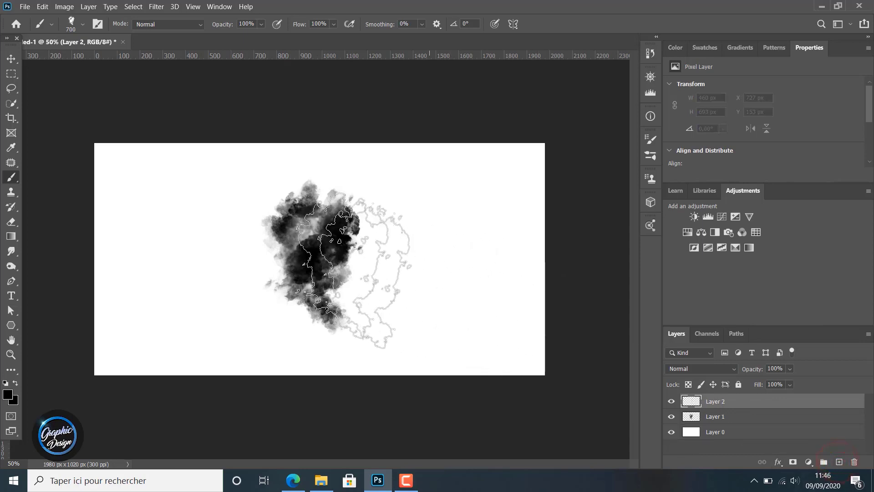
pyautogui.click(326, 262)
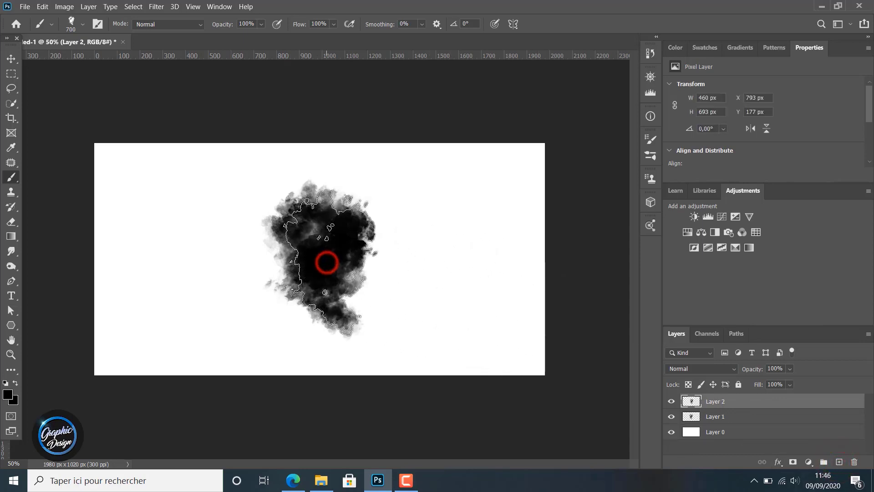
pyautogui.click(40, 8)
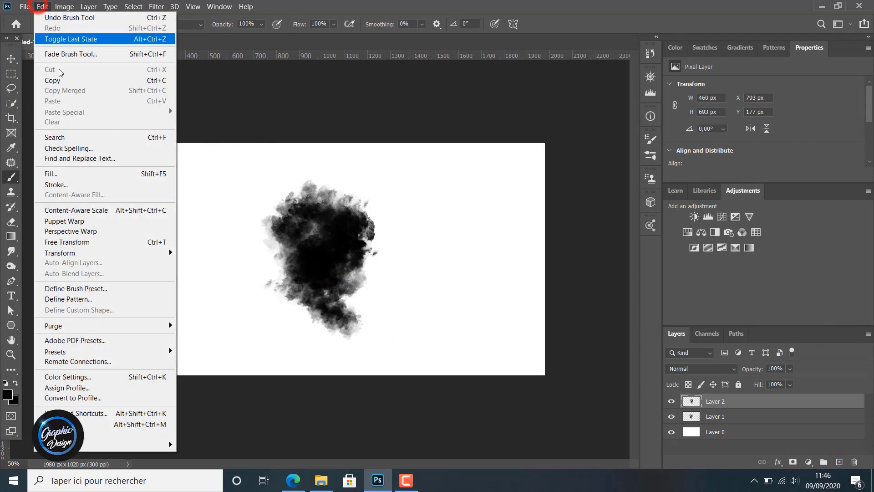
pyautogui.click(97, 241)
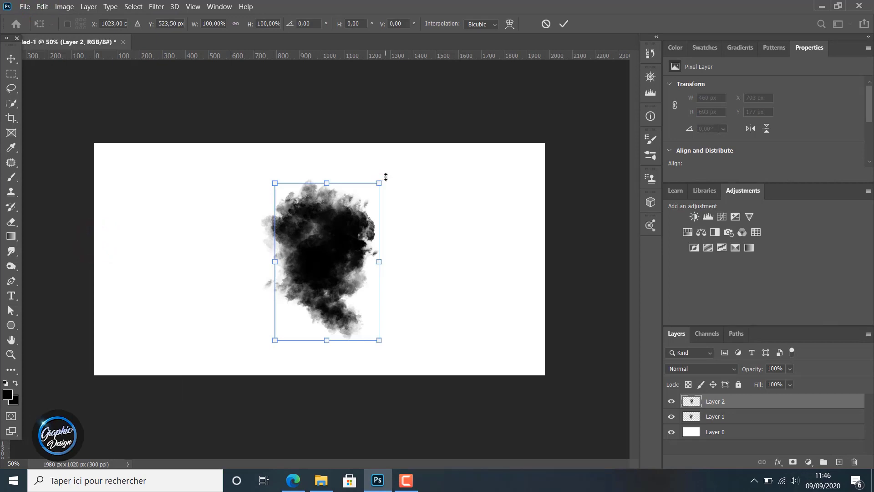
pyautogui.moveTo(387, 175); pyautogui.dragTo(438, 217)
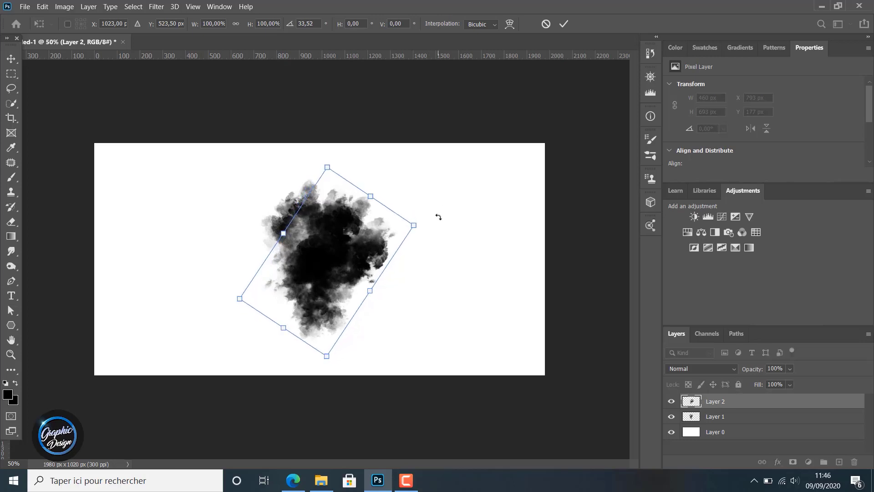
pyautogui.click(563, 25)
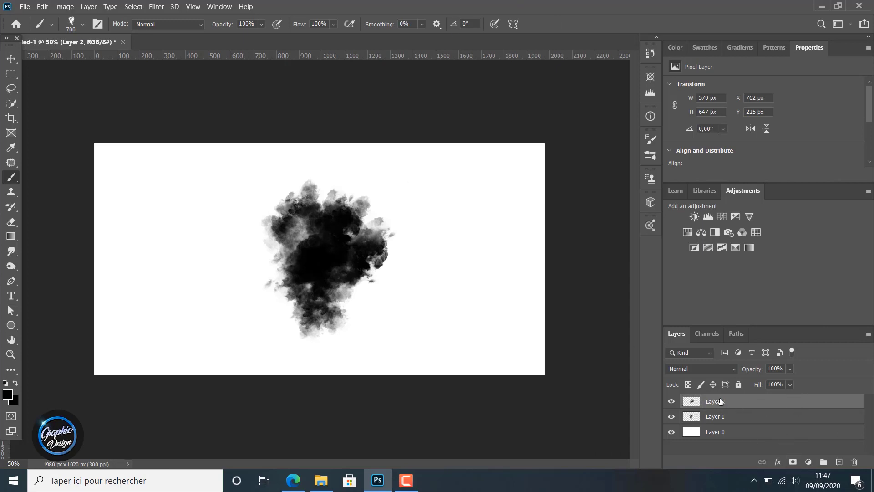
# Duplicate the Layer 2 smoke puff and rotate the copy about 78 degrees clockwise with Free Transform
pyautogui.hotkey('ctrl', 'j')
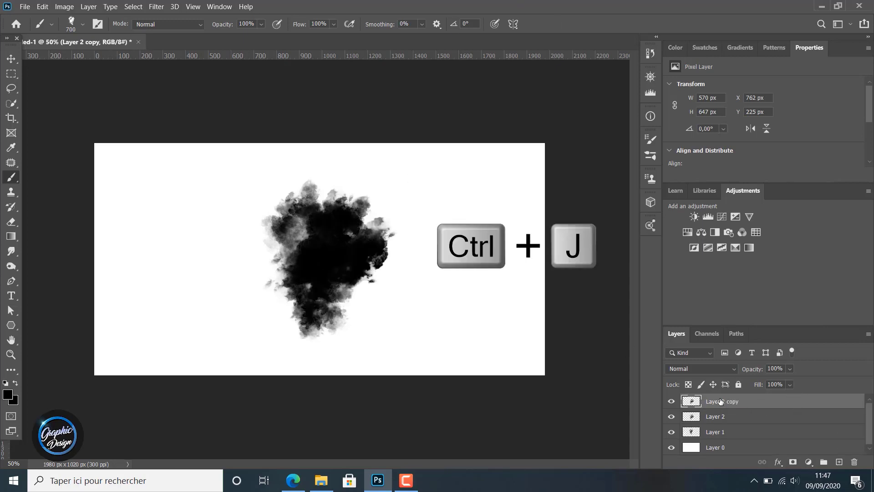
pyautogui.click(42, 6)
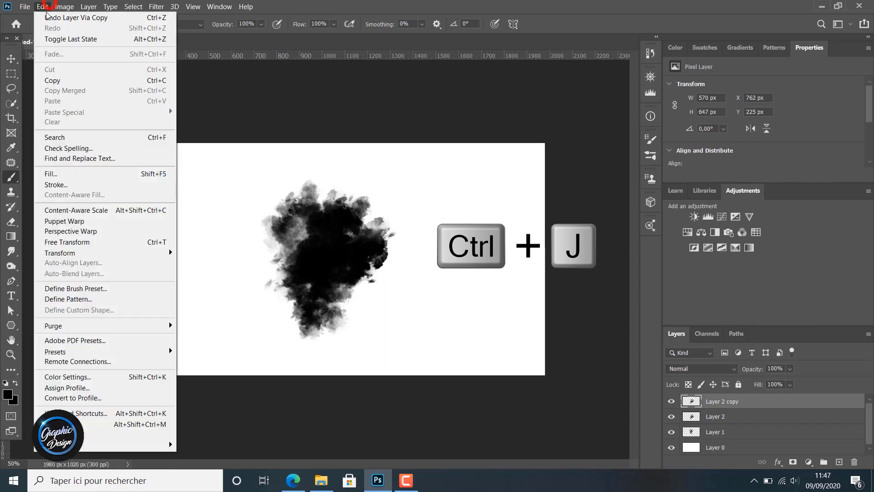
pyautogui.click(87, 244)
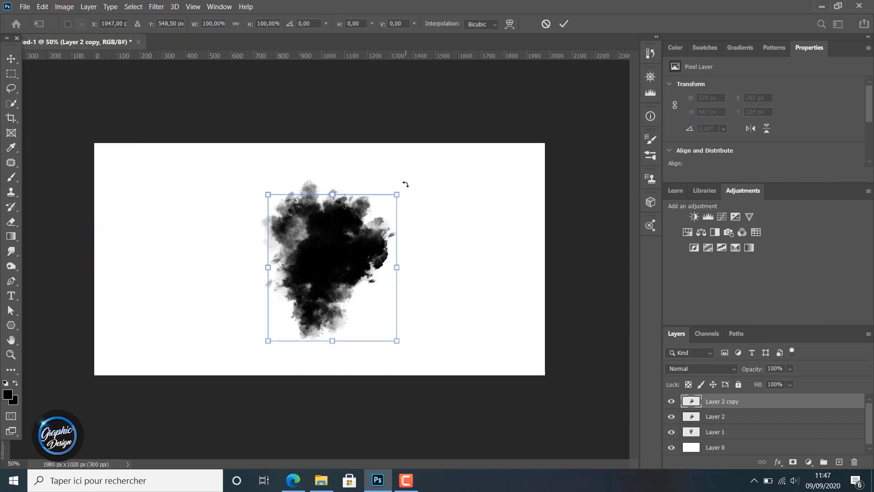
pyautogui.moveTo(406, 184)
pyautogui.mouseDown()
pyautogui.moveTo(440, 247)
pyautogui.moveTo(449, 332)
pyautogui.mouseUp()
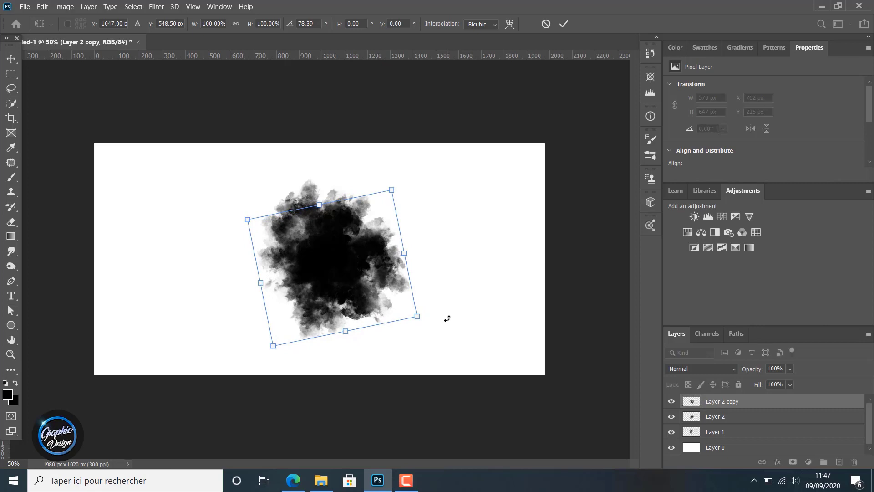
# Nudge the rotated smoke copy about 28 px to the left and apply the transform
pyautogui.press('Left')
pyautogui.press('Left')
pyautogui.press('Left')
pyautogui.press('Left')
pyautogui.press('Left')
pyautogui.press('Left')
pyautogui.press('Left')
pyautogui.press('Left')
pyautogui.press('Left')
pyautogui.press('Left')
pyautogui.press('Left')
pyautogui.press('Left')
pyautogui.press('Left')
pyautogui.press('Left')
pyautogui.press('Left')
pyautogui.press('Left')
pyautogui.press('Left')
pyautogui.press('Left')
pyautogui.press('Left')
pyautogui.press('Left')
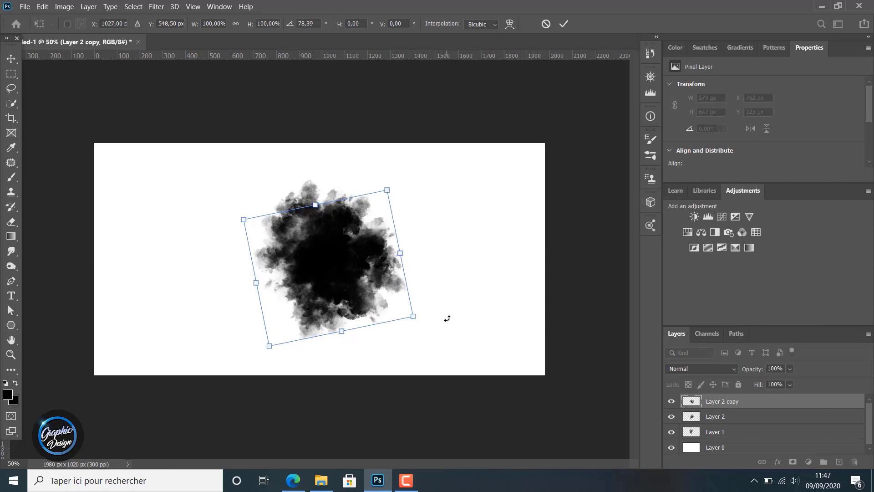
pyautogui.press('Left')
pyautogui.press('Left')
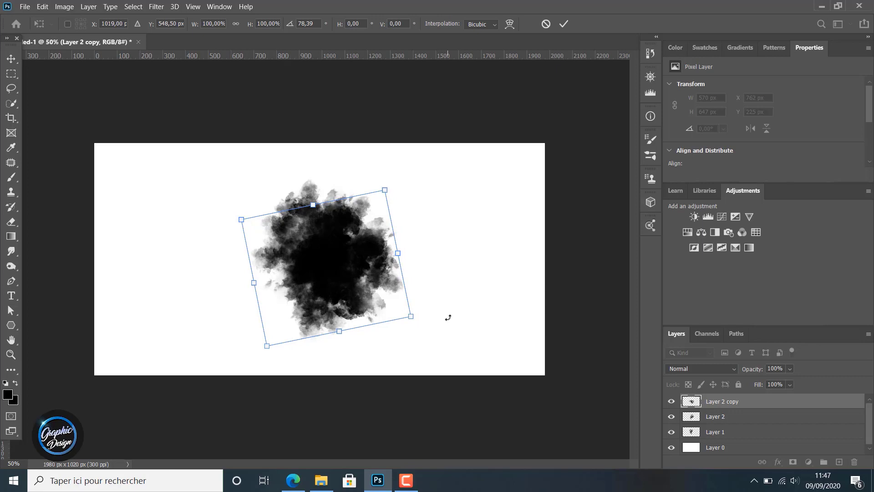
pyautogui.click(564, 25)
# Duplicate the Layer 2 copy smoke layer and rotate the new copy about 115.6 degrees clockwise with Free Transform
pyautogui.hotkey('ctrl', 'j')
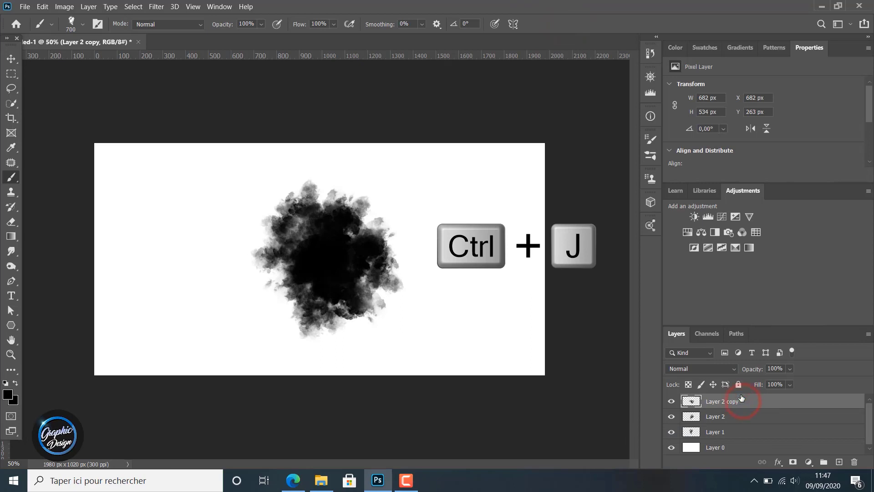
pyautogui.hotkey('ctrl', 'j')
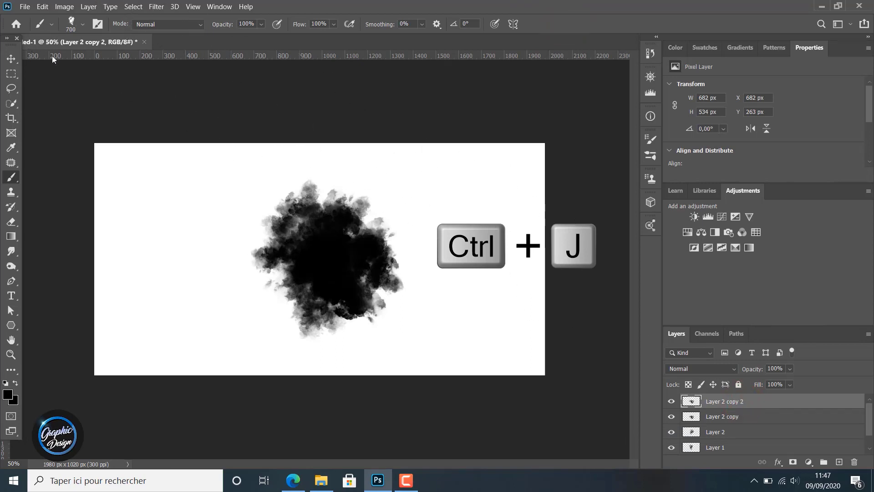
pyautogui.hotkey('ctrl', 't')
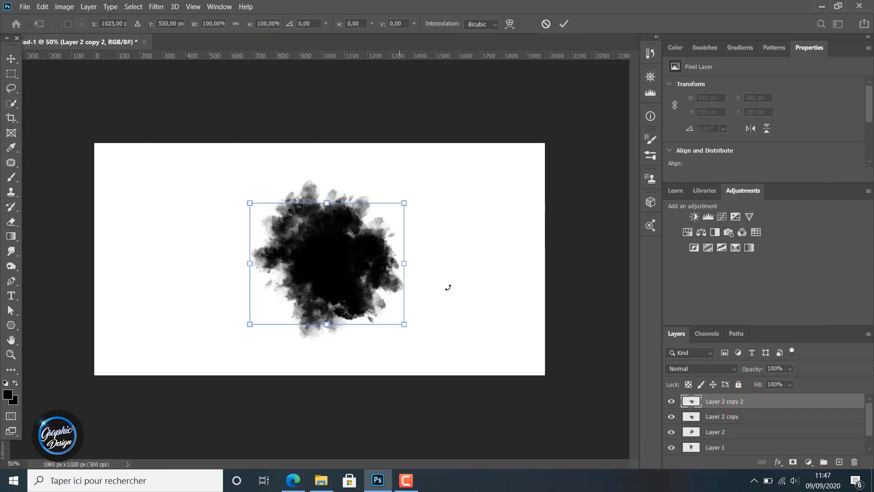
pyautogui.moveTo(408, 190)
pyautogui.mouseDown()
pyautogui.moveTo(434, 211)
pyautogui.moveTo(446, 245)
pyautogui.moveTo(444, 287)
pyautogui.moveTo(398, 346)
pyautogui.moveTo(358, 362)
pyautogui.mouseUp()
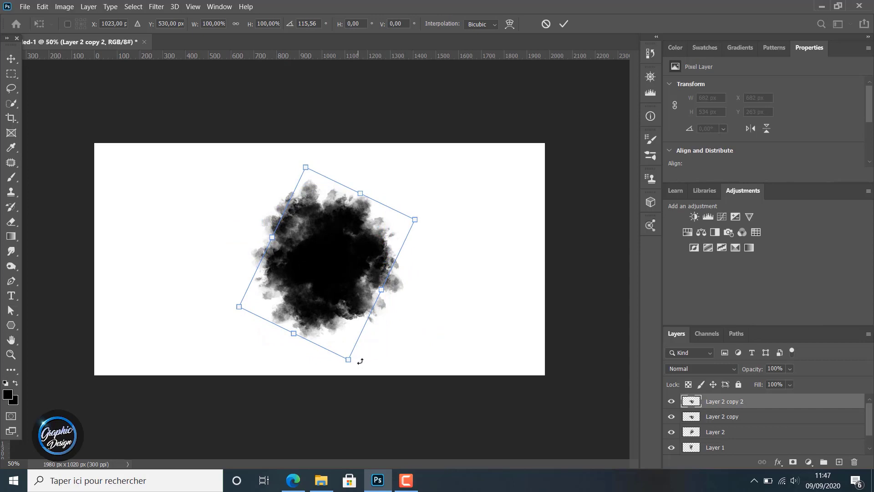
# Nudge the newly rotated smoke copy about 40 px to the right
pyautogui.press('Right')
pyautogui.press('Right')
pyautogui.press('Right')
pyautogui.press('Right')
pyautogui.press('Right')
pyautogui.press('Right')
pyautogui.press('Right')
pyautogui.press('Right')
pyautogui.press('Right')
pyautogui.press('Right')
pyautogui.press('Right')
pyautogui.press('Right')
pyautogui.press('Right')
pyautogui.press('Right')
pyautogui.press('Right')
pyautogui.press('Right')
pyautogui.press('Right')
pyautogui.press('Right')
pyautogui.press('Right')
pyautogui.press('Right')
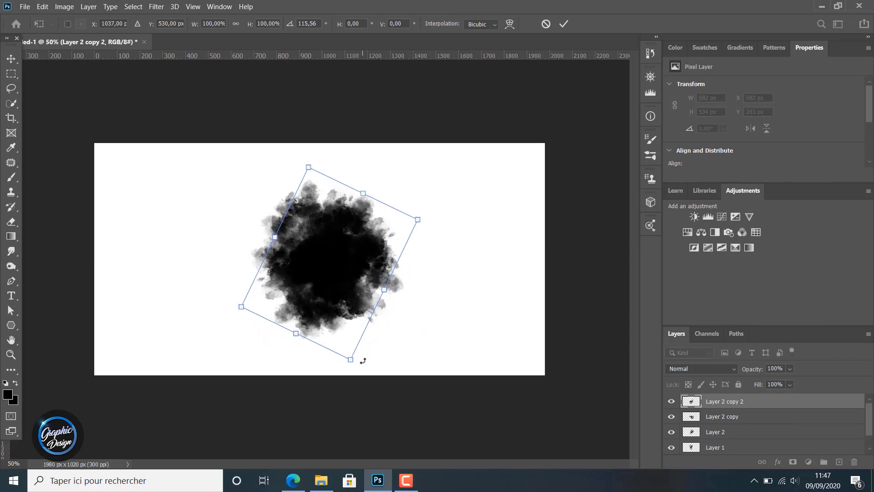
pyautogui.press('Right')
pyautogui.press('Right')
pyautogui.press('Right')
pyautogui.press('Right')
pyautogui.press('Right')
pyautogui.press('Right')
pyautogui.press('Right')
pyautogui.press('Right')
pyautogui.press('Right')
pyautogui.press('Right')
pyautogui.press('Right')
pyautogui.press('Right')
pyautogui.press('Right')
pyautogui.press('Right')
pyautogui.press('Right')
pyautogui.press('Right')
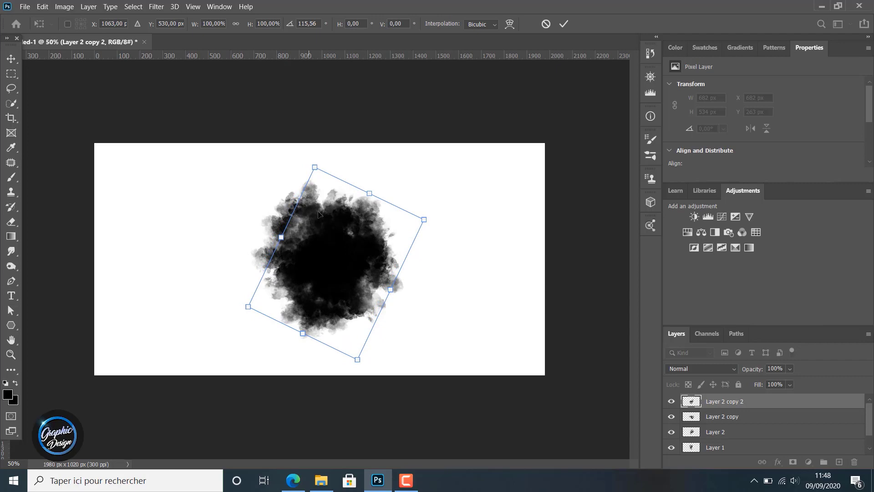
# Move the rotated smoke copy left and slightly down to about X 990 px, Y 548.5 px, and apply the transform
pyautogui.moveTo(321, 210); pyautogui.dragTo(322, 213)
pyautogui.moveTo(323, 215); pyautogui.dragTo(303, 219)
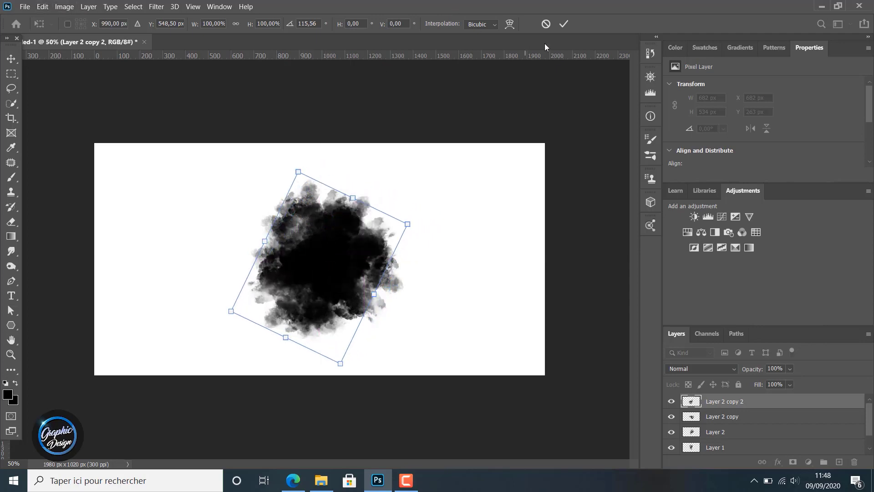
pyautogui.click(564, 20)
pyautogui.press('b')
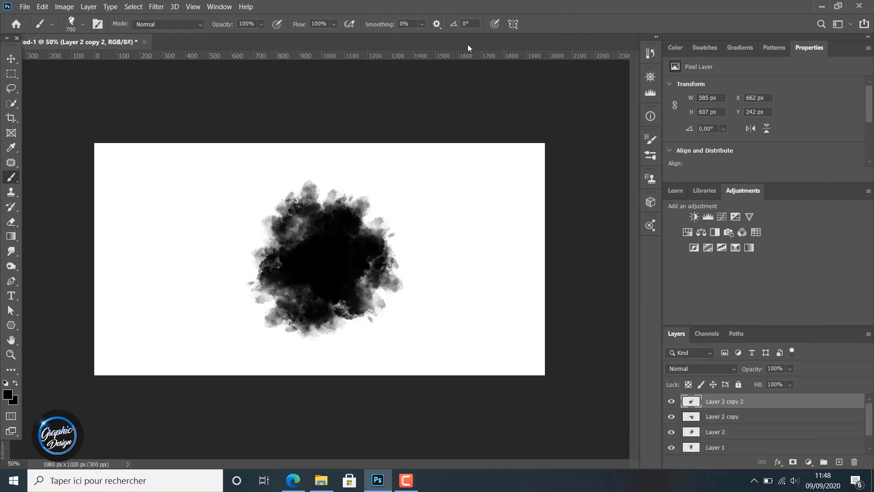
# Select all four smoke layers and move them together about 32 px left and 26 px up, centring the smoke on the canvas
pyautogui.keyDown('shift'); pyautogui.click(737, 414); pyautogui.keyUp('shift')
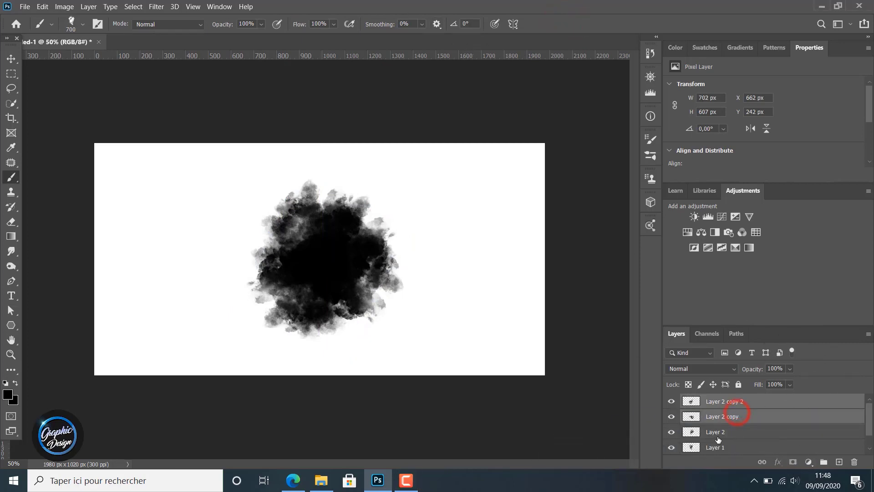
pyautogui.keyDown('shift'); pyautogui.click(719, 434); pyautogui.keyUp('shift')
pyautogui.keyDown('shift'); pyautogui.click(722, 449); pyautogui.keyUp('shift')
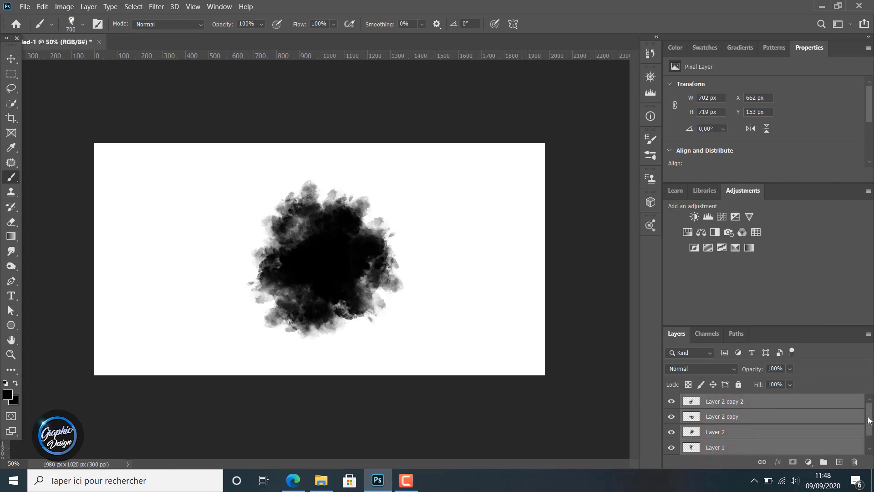
pyautogui.moveTo(869, 418); pyautogui.dragTo(869, 429)
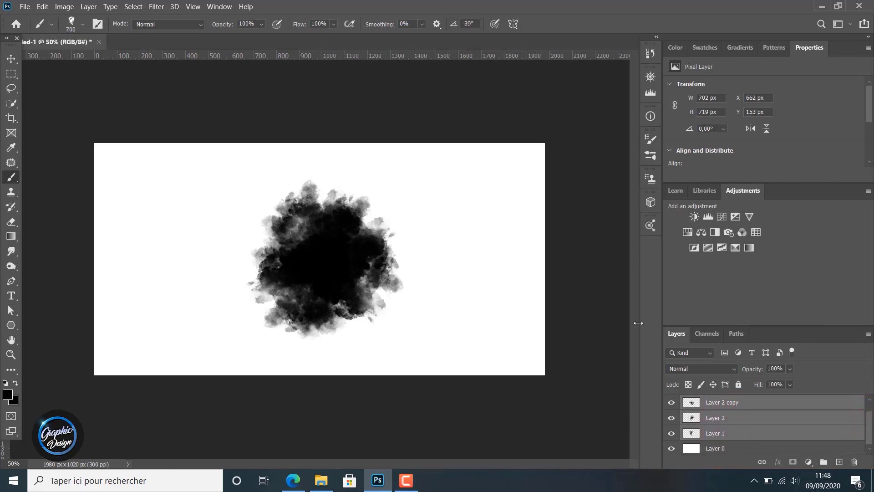
pyautogui.click(12, 59)
pyautogui.moveTo(325, 266)
pyautogui.mouseDown()
pyautogui.moveTo(294, 270)
pyautogui.moveTo(318, 261)
pyautogui.mouseUp()
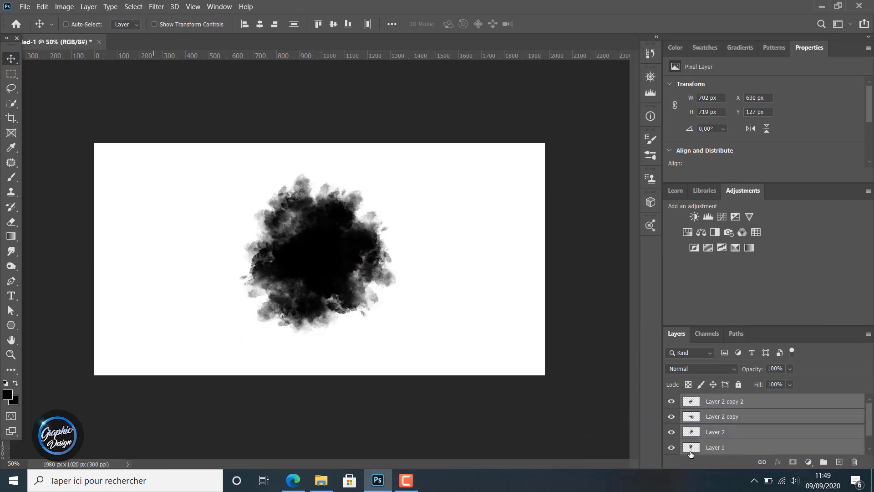
# With the topmost smoke layer active, choose the Rectangle tool and set its fill to none
pyautogui.click(722, 402)
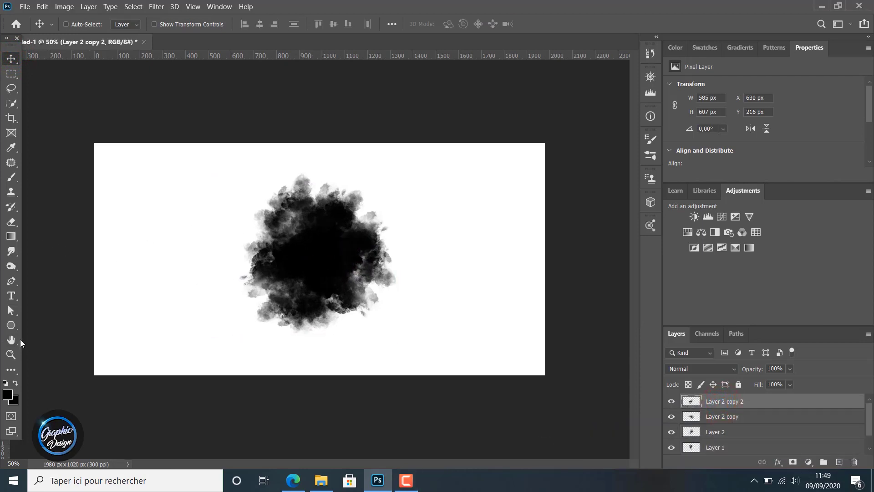
pyautogui.click(11, 325)
pyautogui.click(43, 325)
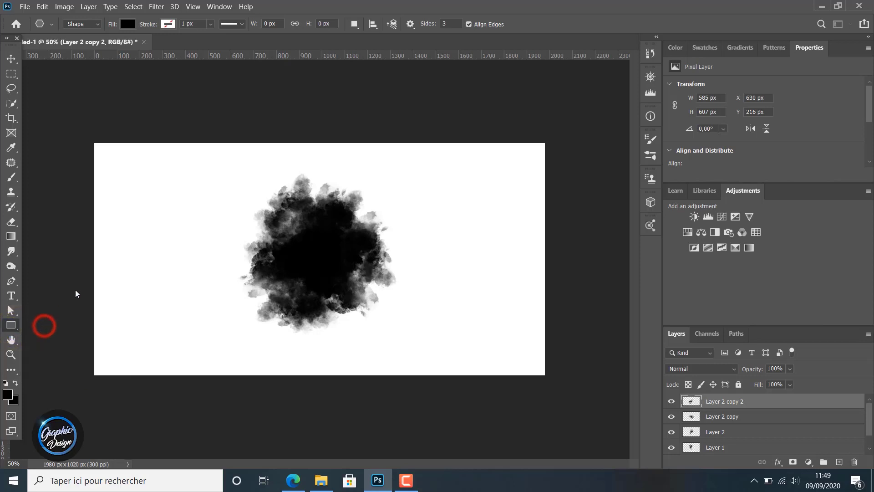
pyautogui.click(128, 24)
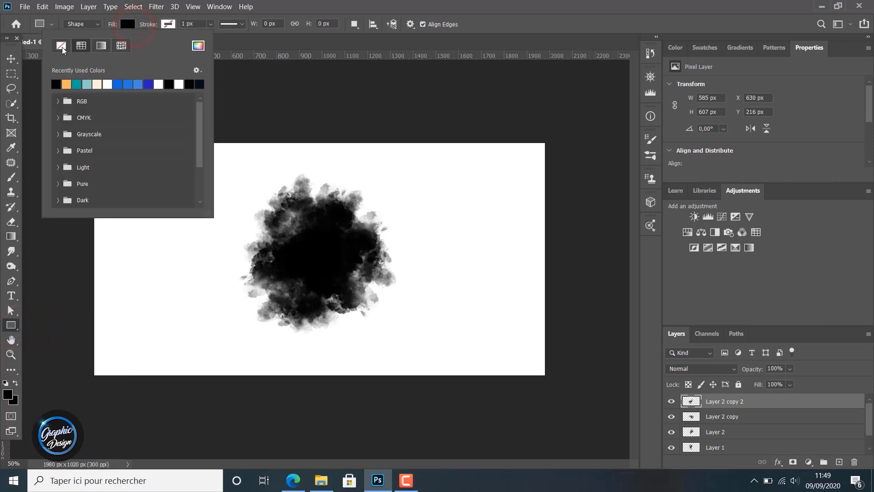
pyautogui.click(62, 46)
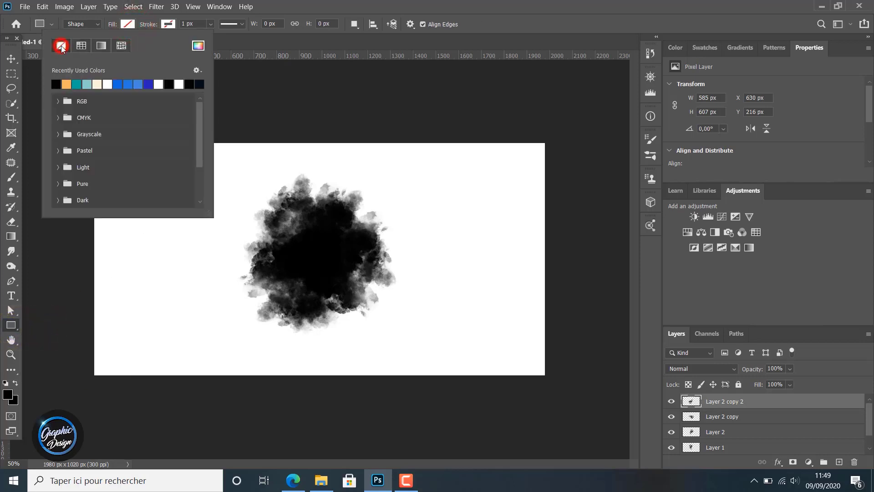
# Set the rectangle's stroke to a custom bright mint green
pyautogui.click(168, 25)
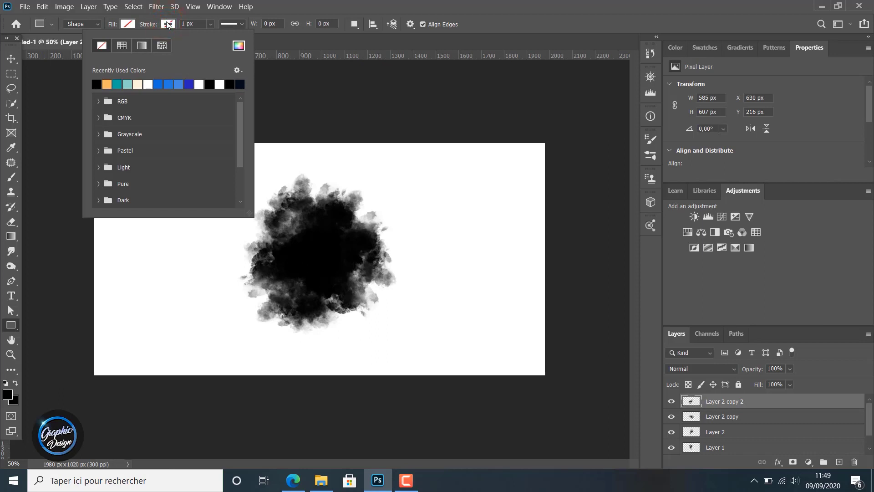
pyautogui.click(240, 46)
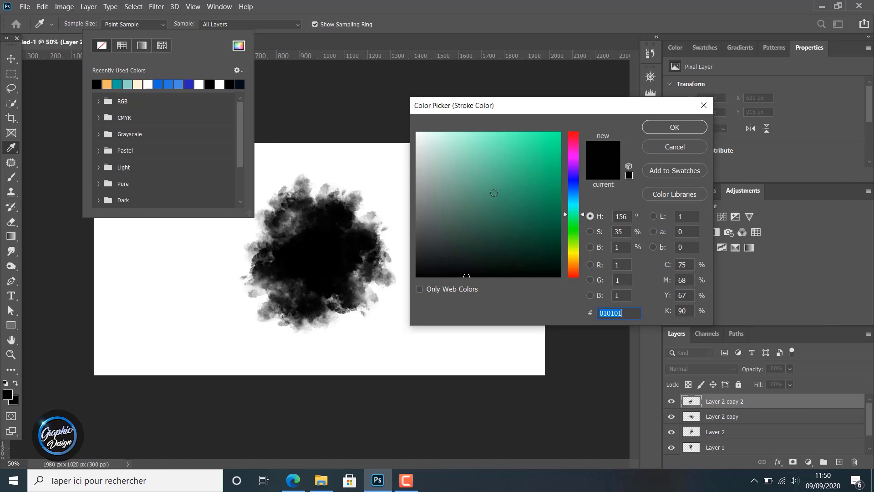
pyautogui.click(494, 193)
pyautogui.click(458, 210)
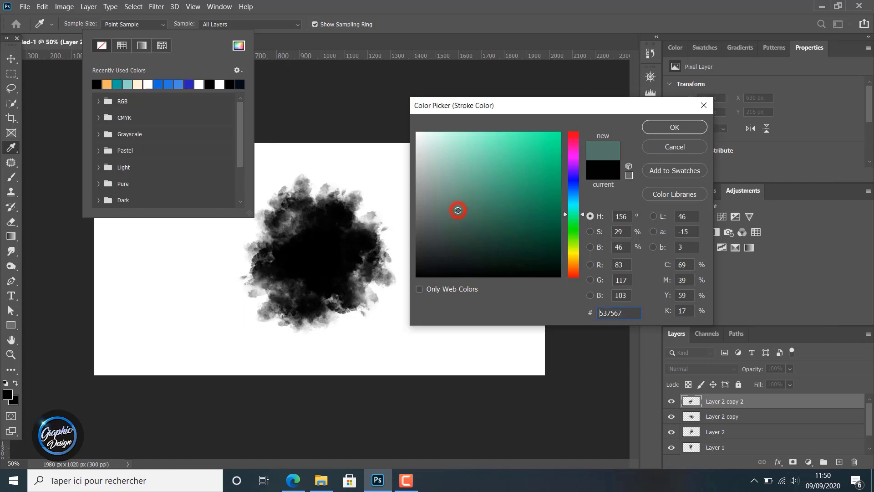
pyautogui.click(522, 210)
pyautogui.click(542, 182)
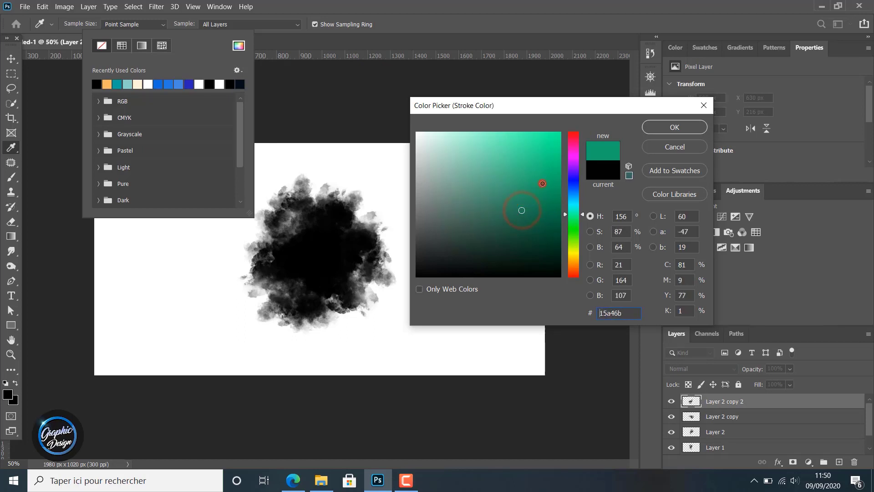
pyautogui.click(537, 152)
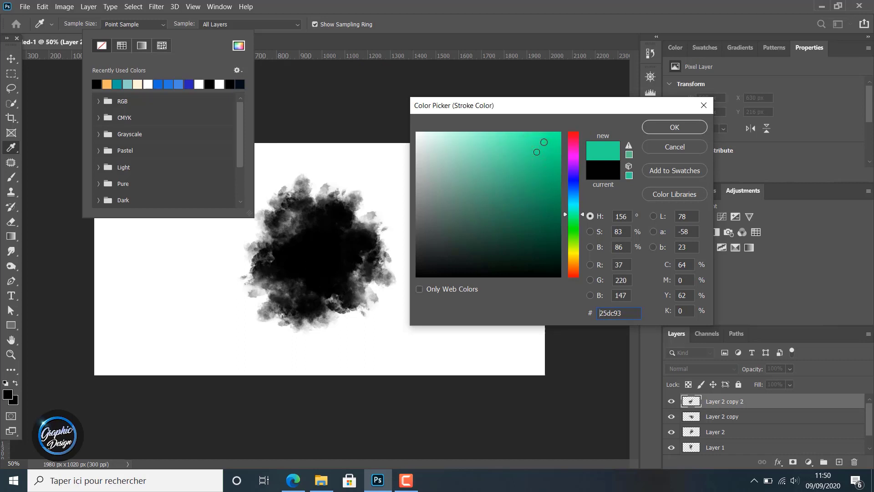
pyautogui.click(543, 142)
pyautogui.click(659, 125)
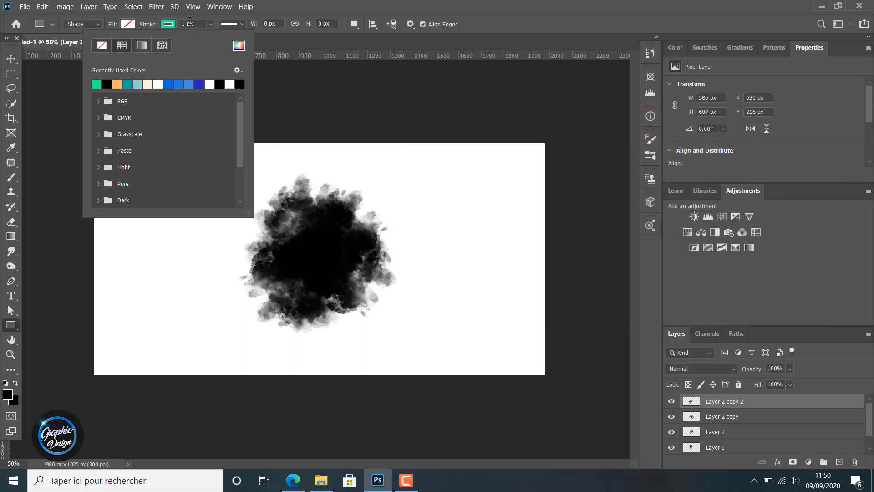
# Set the stroke width to 3 px and draw a square outline about 480 x 480 px over the smoke
pyautogui.click(186, 24)
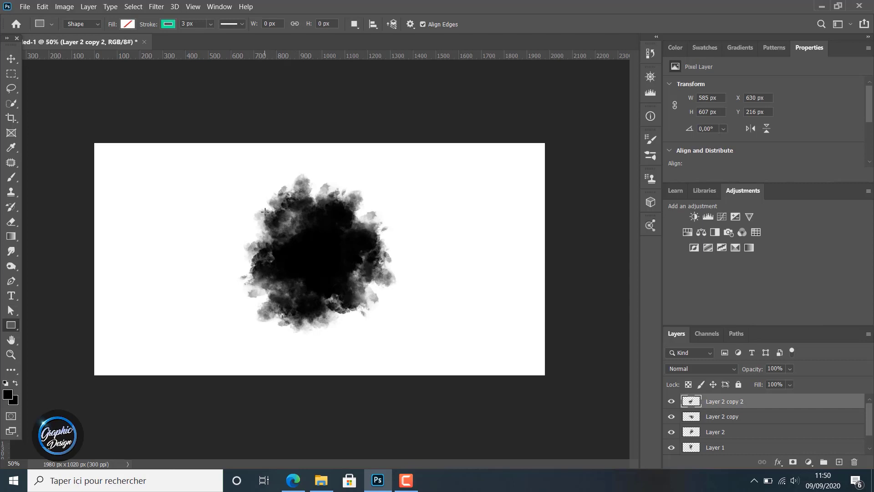
pyautogui.moveTo(262, 208); pyautogui.dragTo(411, 317)
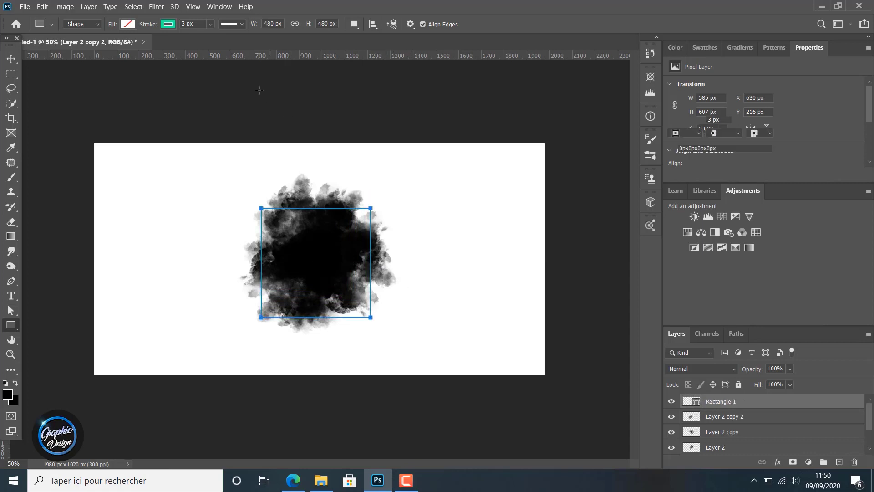
pyautogui.click(12, 58)
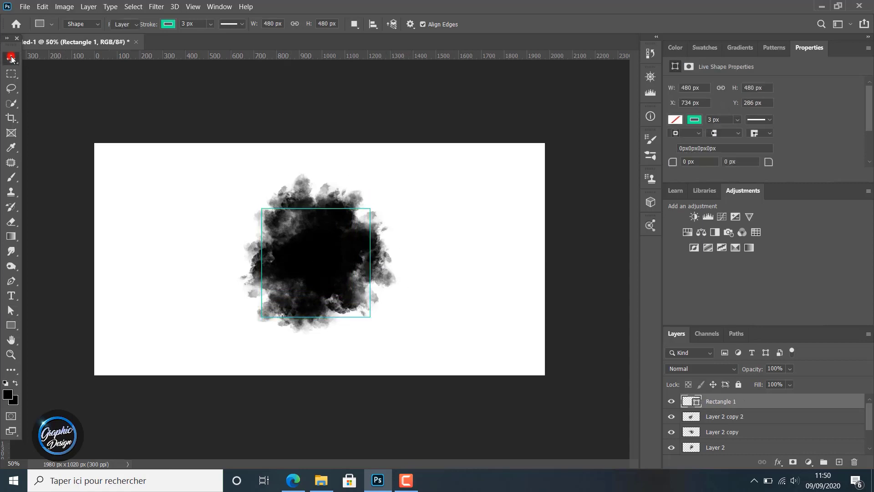
# Thicken the stroke of the green square on the Rectangle 1 layer to 5 px
pyautogui.click(724, 402)
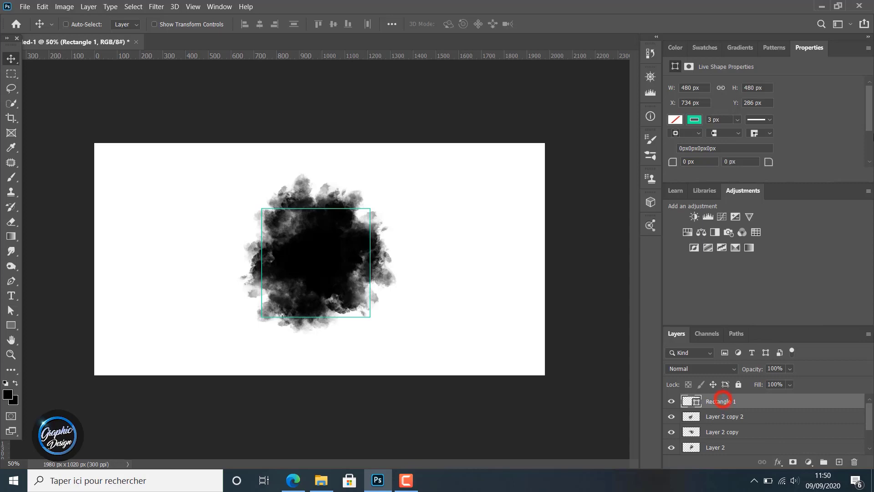
pyautogui.moveTo(870, 107)
pyautogui.mouseDown()
pyautogui.moveTo(872, 136)
pyautogui.moveTo(873, 109)
pyautogui.mouseUp()
pyautogui.doubleClick(711, 119)
pyautogui.write('5')
pyautogui.press('Return')
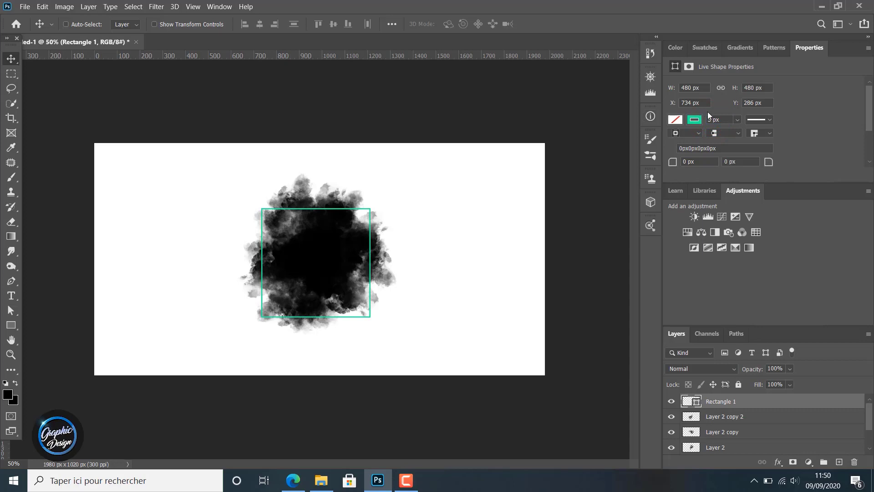
# Thicken the green square's stroke in stages, trying 7 px and 10 px before setting it to 15 px
pyautogui.click(713, 120)
pyautogui.write('7')
pyautogui.press('Return')
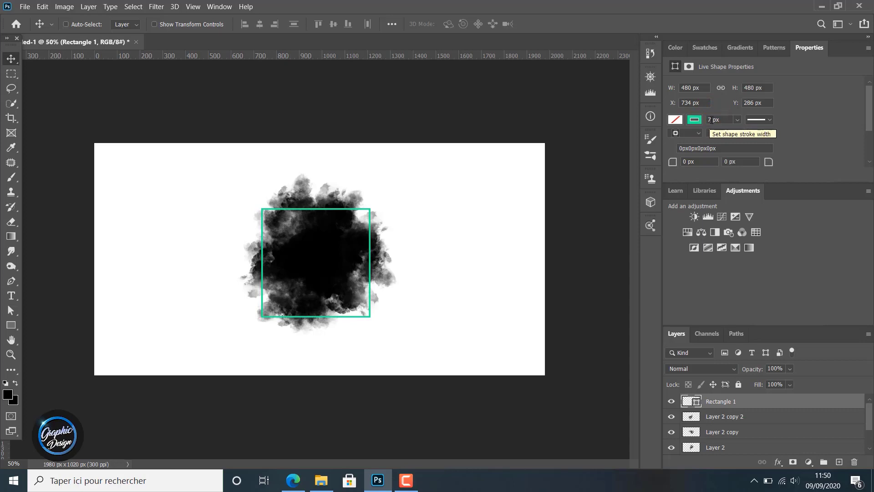
pyautogui.click(709, 119)
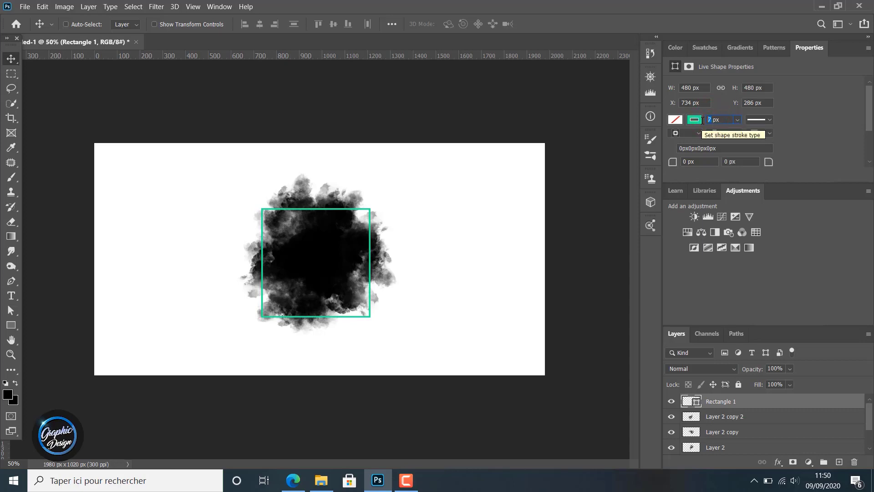
pyautogui.write('10')
pyautogui.press('Return')
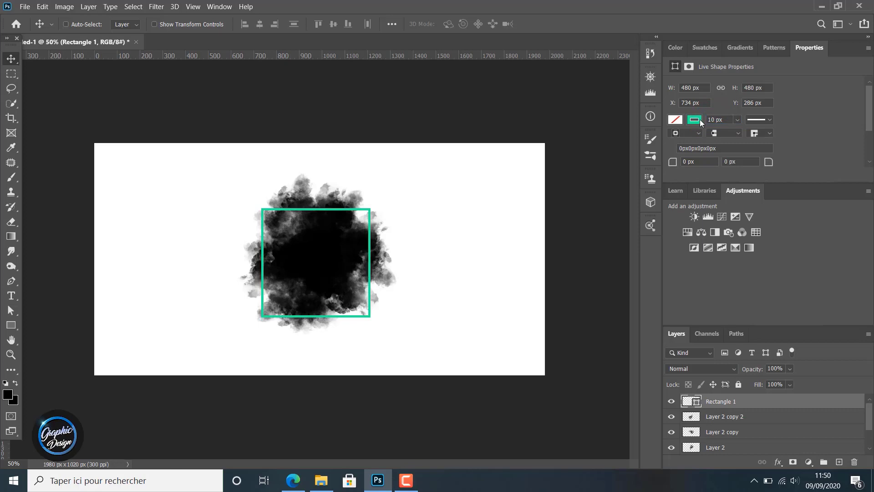
pyautogui.doubleClick(717, 119)
pyautogui.write('15px')
pyautogui.press('Return')
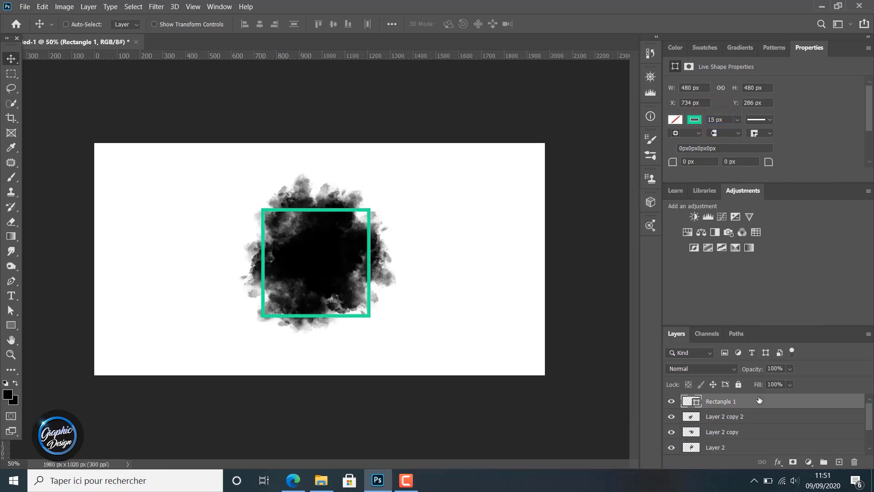
# Rotate the green square about 19° clockwise and shift it slightly up and left over the smoke
pyautogui.hotkey('ctrl', 't')
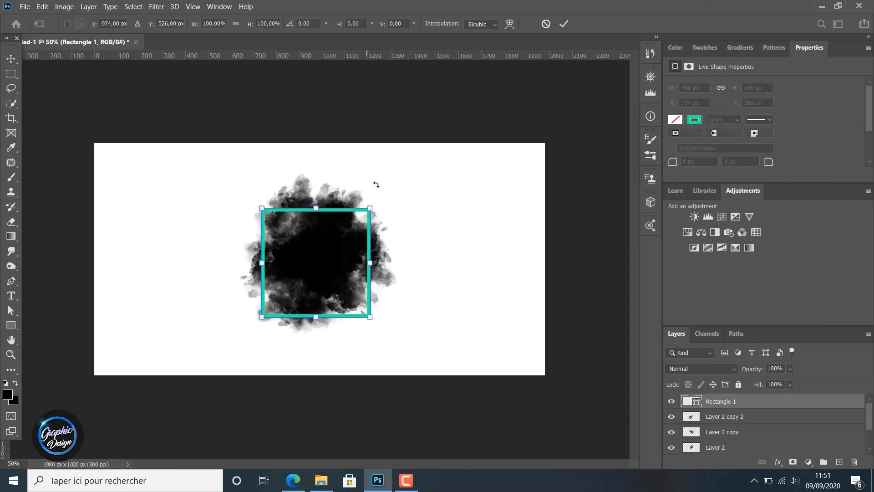
pyautogui.moveTo(381, 189); pyautogui.dragTo(410, 205)
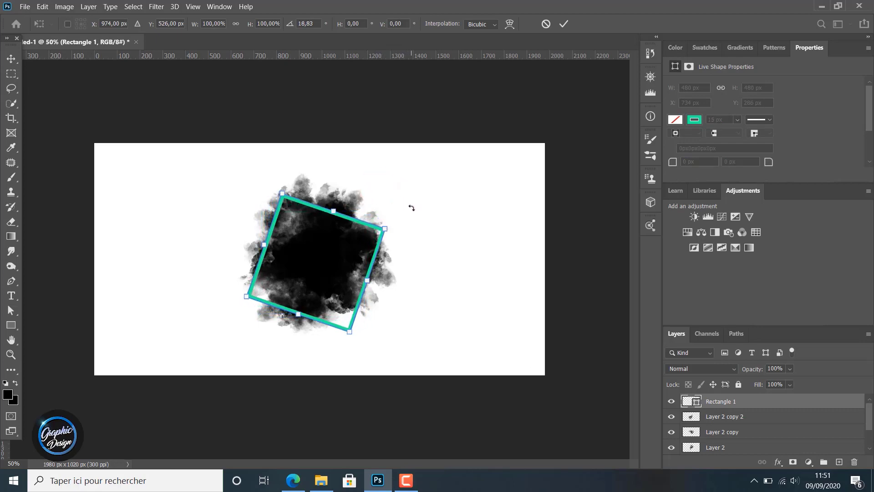
pyautogui.click(11, 60)
pyautogui.moveTo(315, 252); pyautogui.dragTo(310, 242)
# Scale the green square to about 88%, rotate it about 58° counterclockwise, and recenter it over the smoke
pyautogui.hotkey('ctrl', 't')
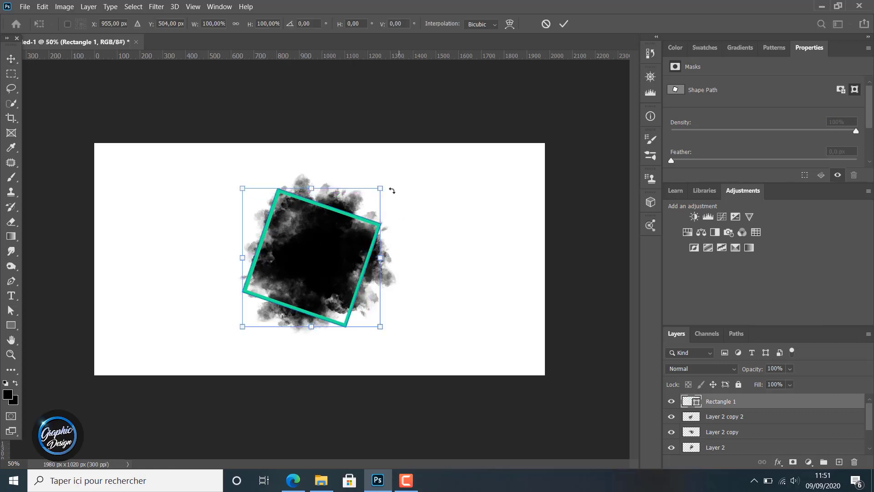
pyautogui.moveTo(382, 185); pyautogui.dragTo(273, 160)
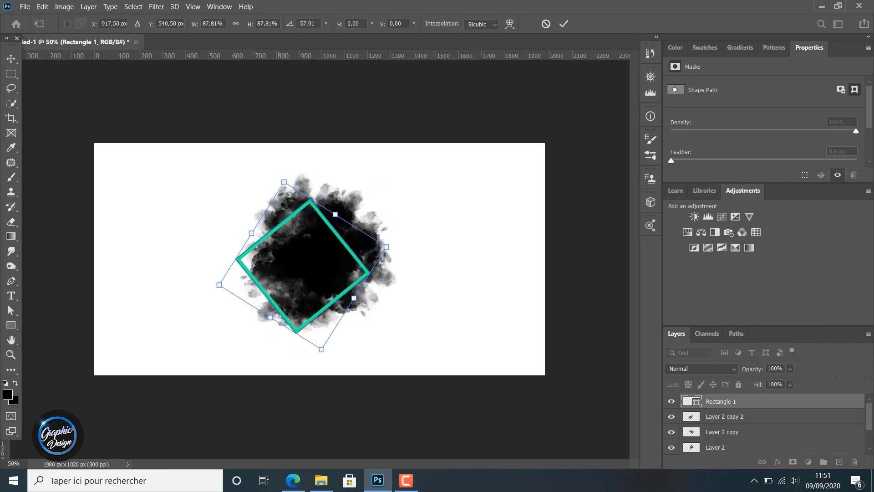
pyautogui.moveTo(307, 240); pyautogui.dragTo(315, 239)
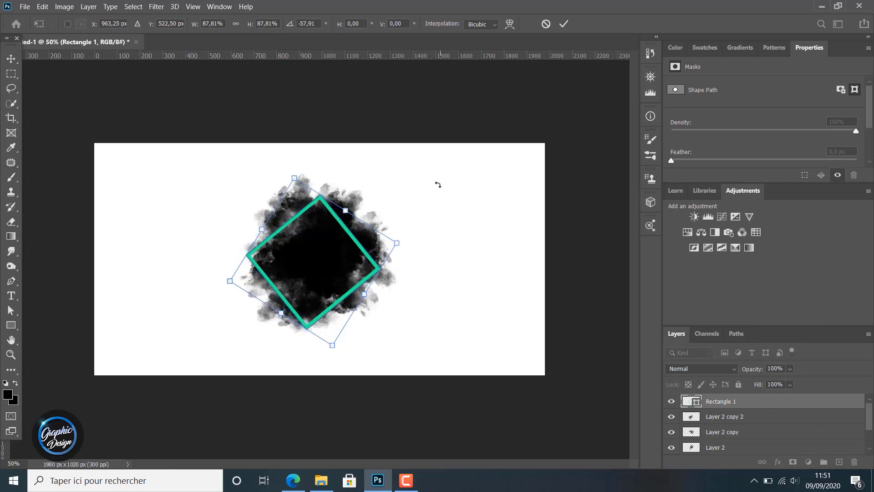
pyautogui.click(561, 24)
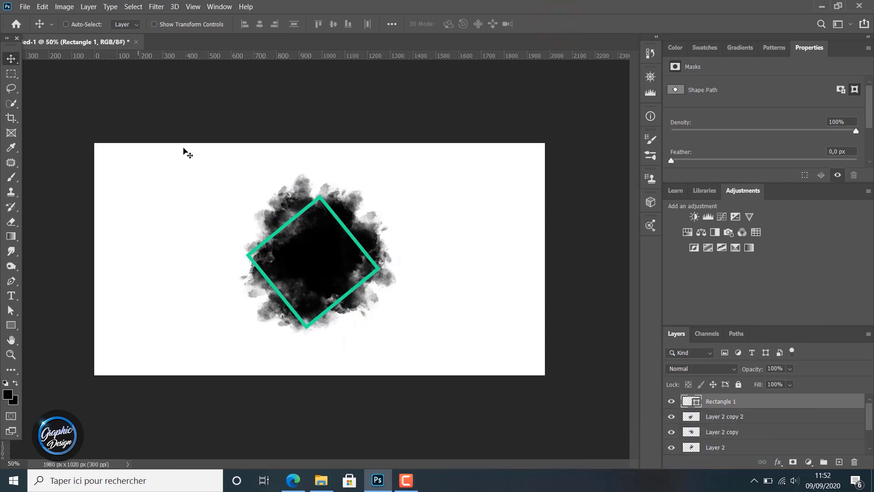
# Enlarge the green outline to about 105% and rotate it about 8.6° counterclockwise into an upright diamond centered on the smoke
pyautogui.press('ctrl')
pyautogui.hotkey('ctrl', 't')
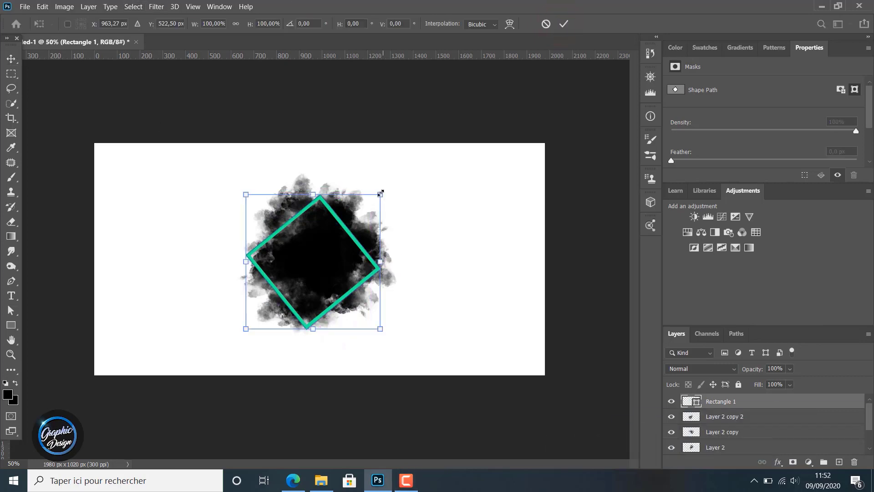
pyautogui.moveTo(381, 193); pyautogui.dragTo(388, 186)
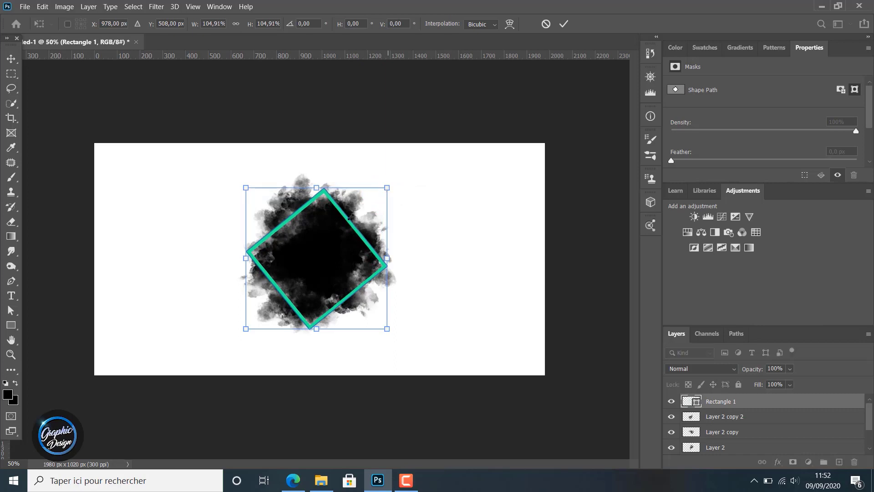
pyautogui.moveTo(323, 235); pyautogui.dragTo(324, 235)
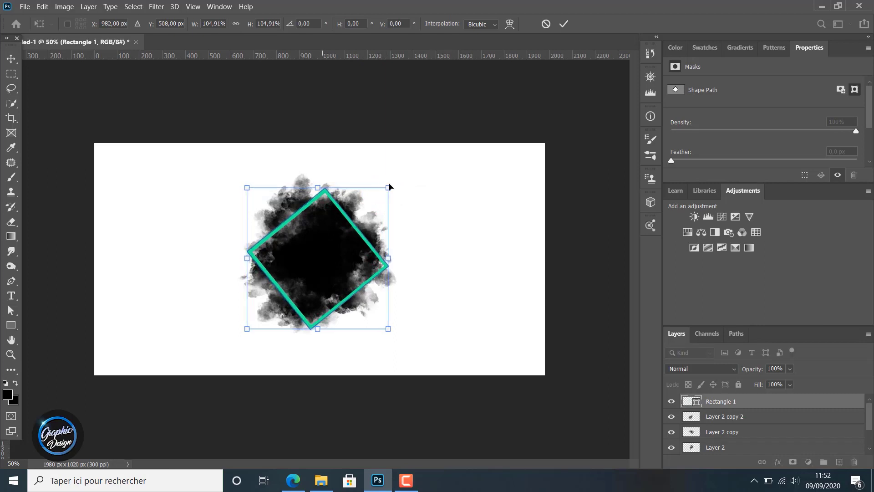
pyautogui.moveTo(406, 173); pyautogui.dragTo(391, 161)
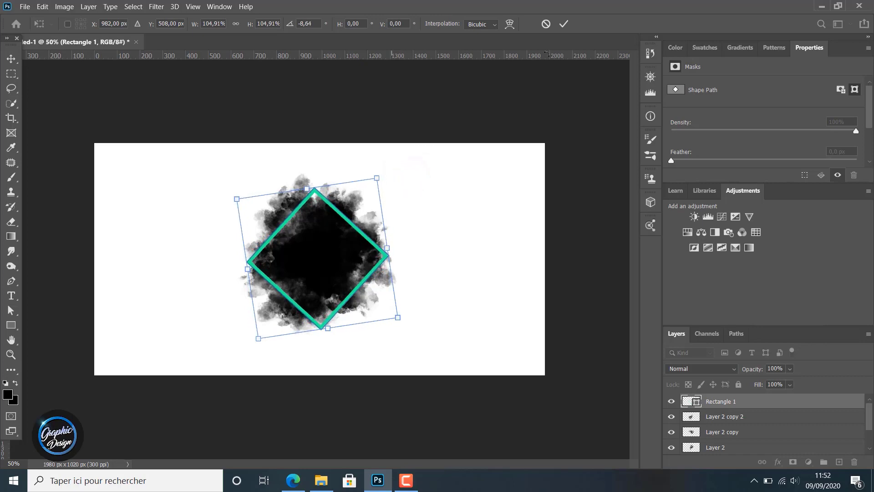
pyautogui.click(566, 23)
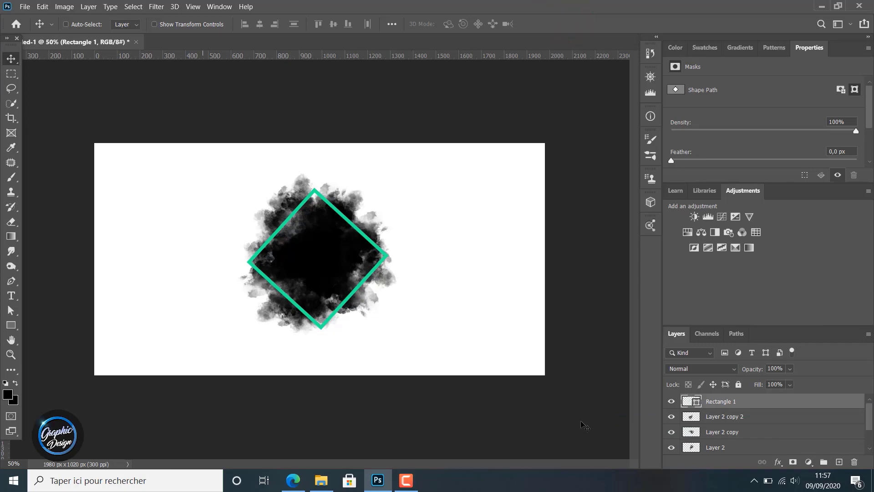
# Rasterize the Rectangle 1 layer and place it directly below Layer 2 copy 2 so smoke overlaps the outline
pyautogui.rightClick(722, 401)
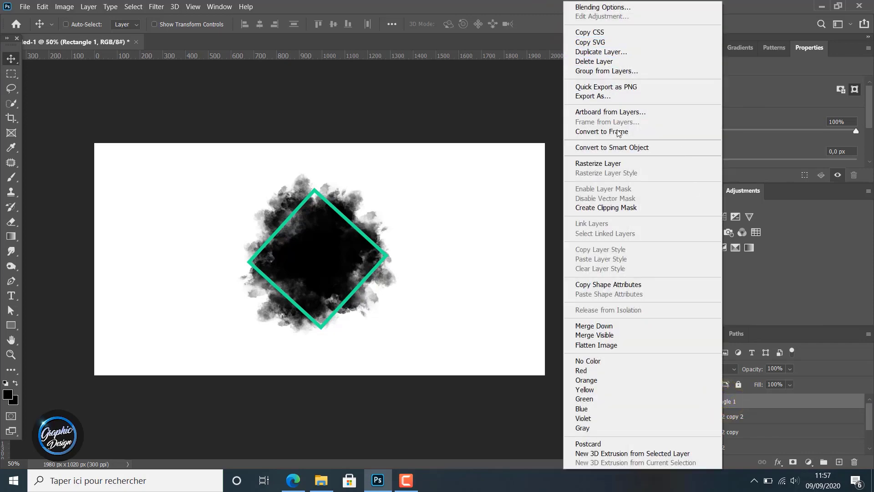
pyautogui.click(618, 164)
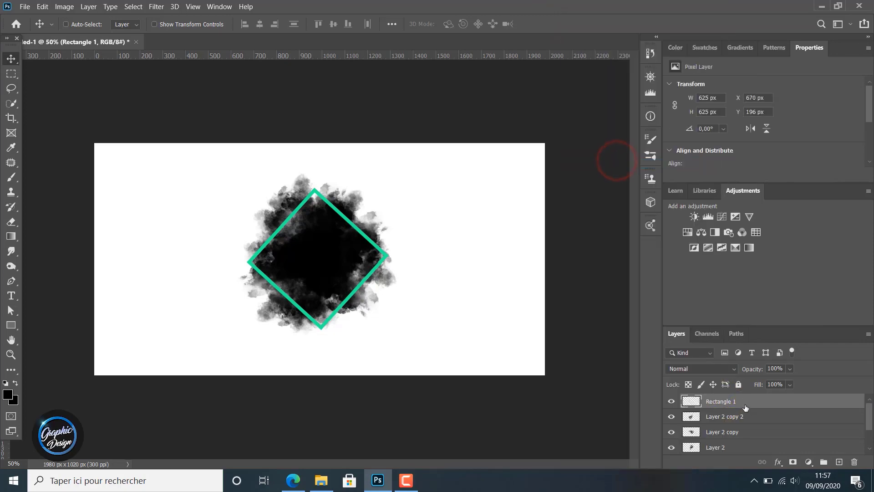
pyautogui.moveTo(743, 404); pyautogui.dragTo(751, 430)
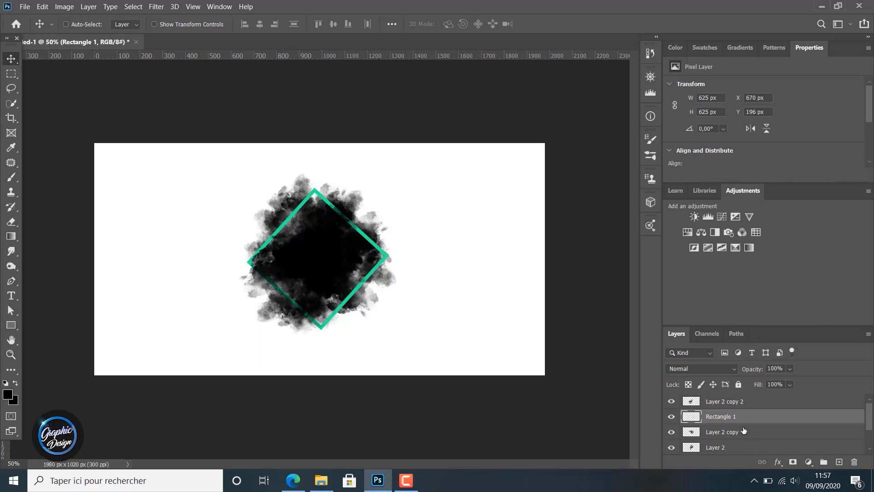
# Create a text box containing TM and enlarge it to about 1600 x 1085 px so both letters fit
pyautogui.click(11, 295)
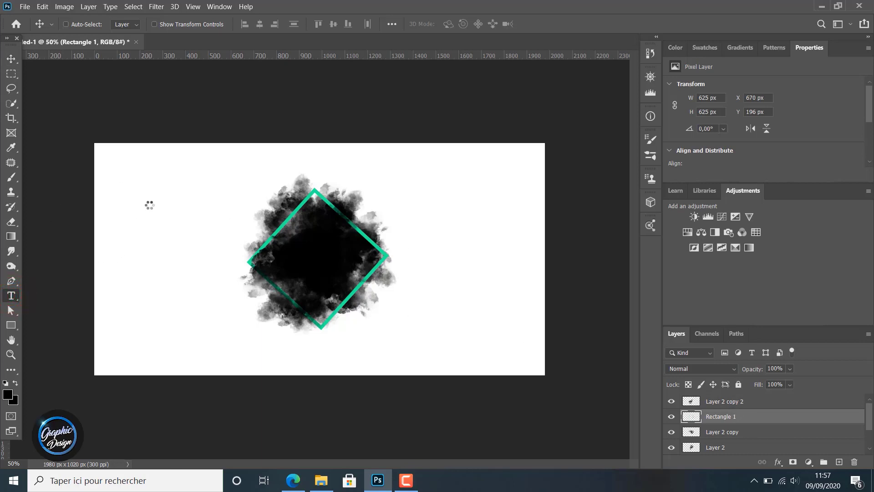
pyautogui.moveTo(143, 188); pyautogui.dragTo(371, 362)
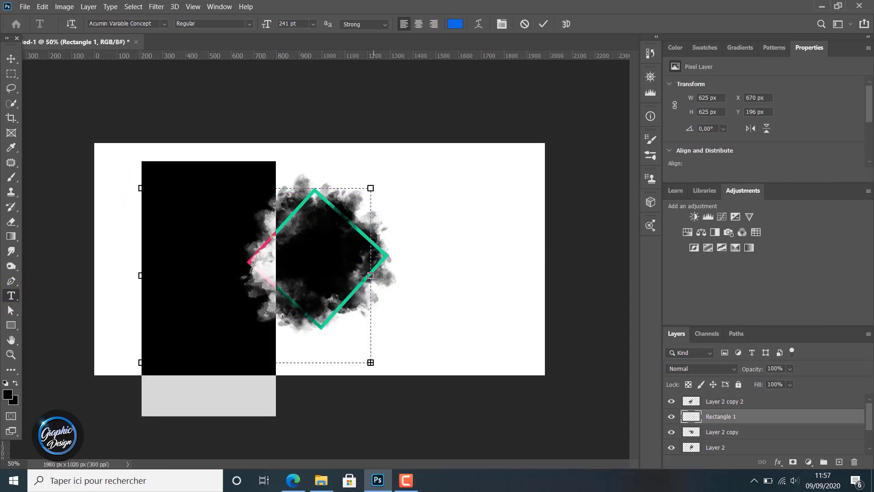
pyautogui.press('BackSpace')
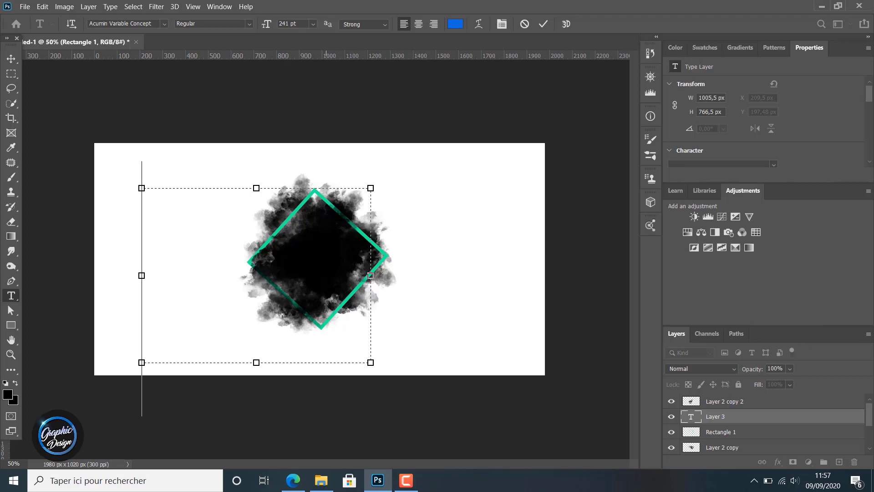
pyautogui.write('T')
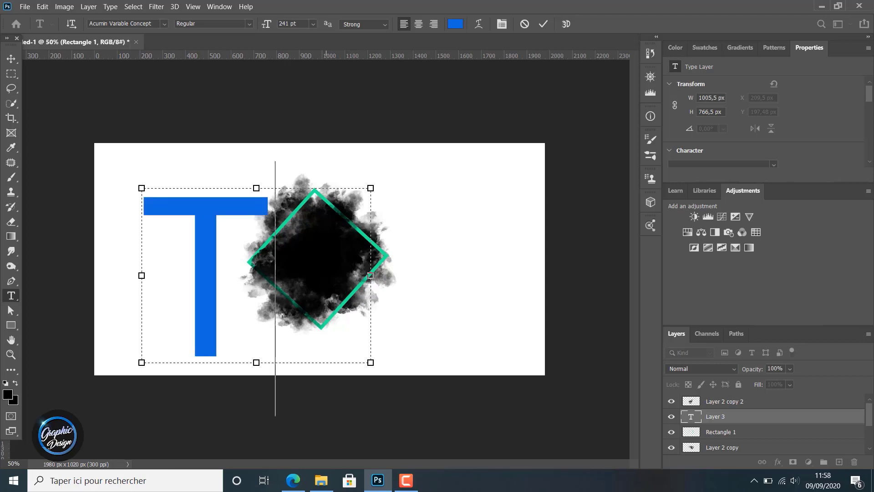
pyautogui.write('EX')
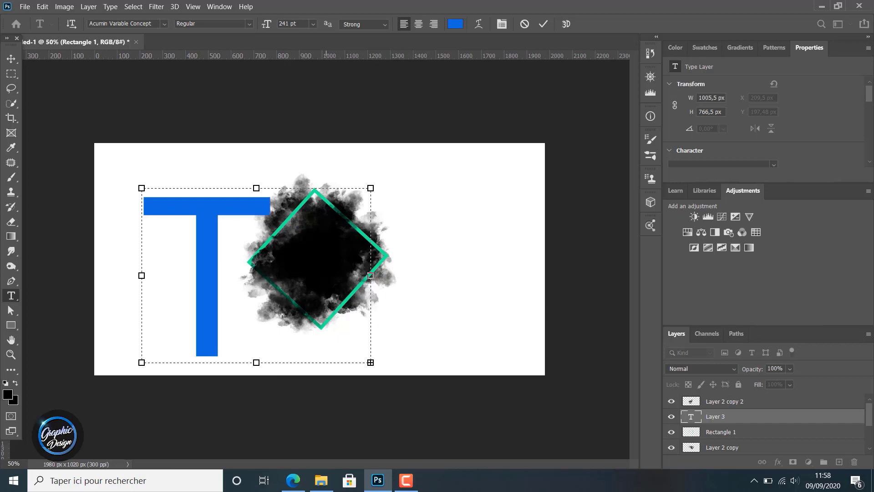
pyautogui.moveTo(371, 278); pyautogui.dragTo(505, 276)
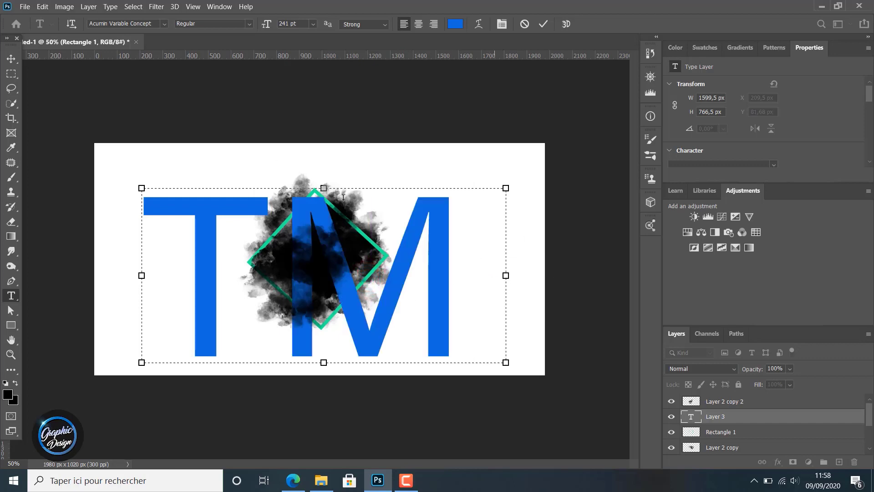
pyautogui.moveTo(325, 188); pyautogui.dragTo(322, 117)
# Reduce the TM text to 75 pt and move it inside the green diamond
pyautogui.hotkey('ctrl', 'a')
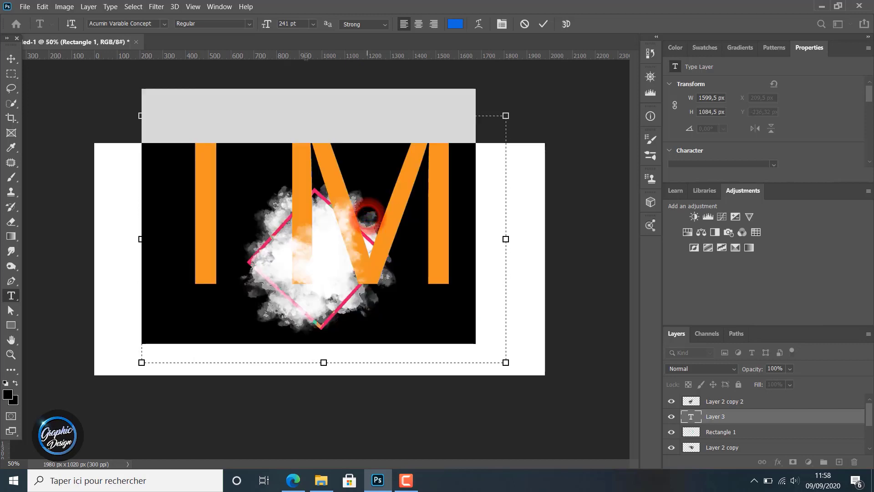
pyautogui.moveTo(266, 24); pyautogui.dragTo(197, 25)
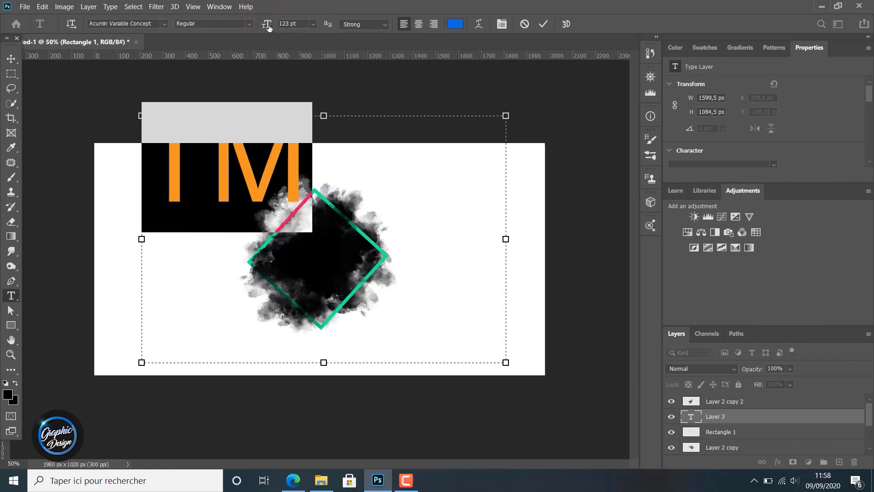
pyautogui.moveTo(268, 24)
pyautogui.mouseDown()
pyautogui.moveTo(245, 27)
pyautogui.moveTo(264, 24)
pyautogui.mouseUp()
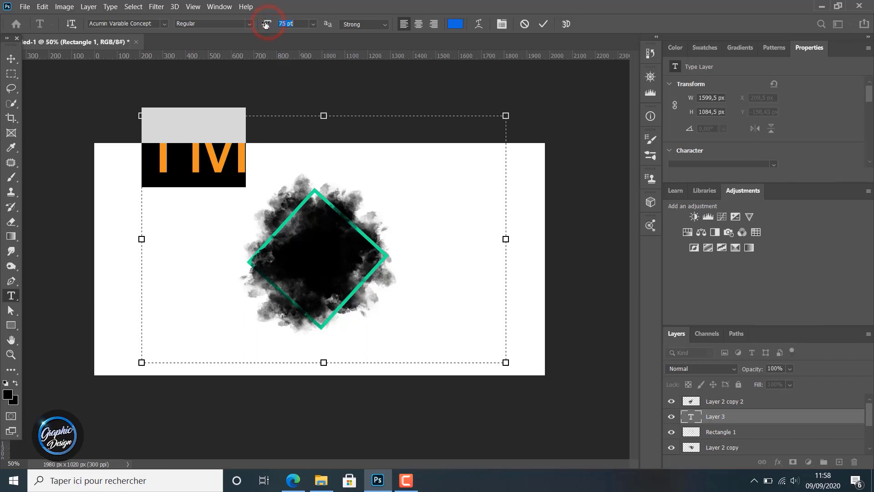
pyautogui.click(11, 58)
pyautogui.moveTo(207, 153); pyautogui.dragTo(331, 264)
pyautogui.click(341, 259)
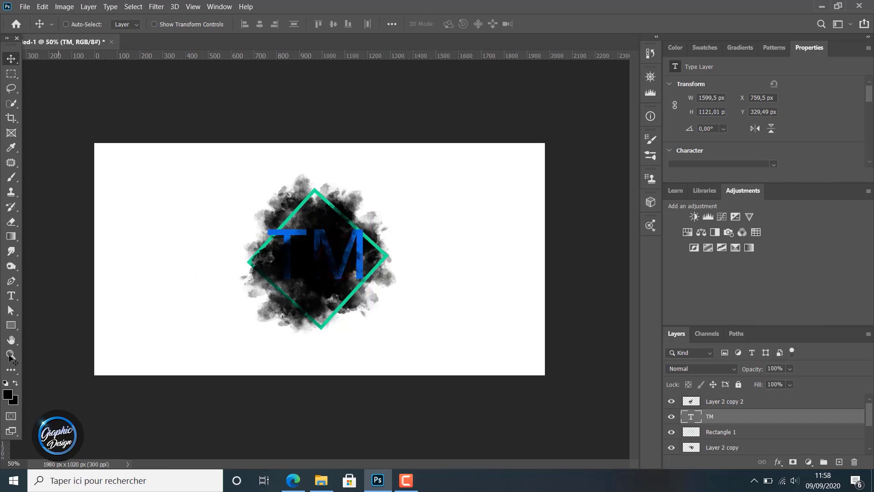
# Recolor the TM text white (ffffff)
pyautogui.click(10, 295)
pyautogui.doubleClick(315, 266)
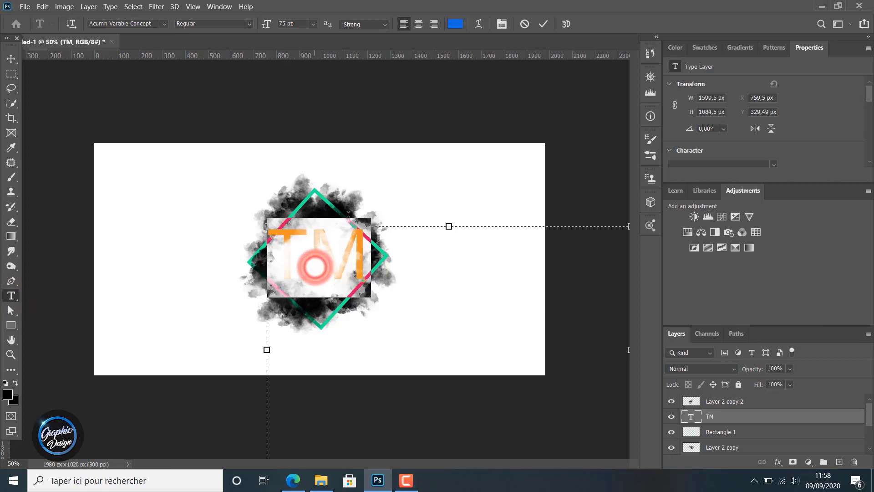
pyautogui.click(455, 24)
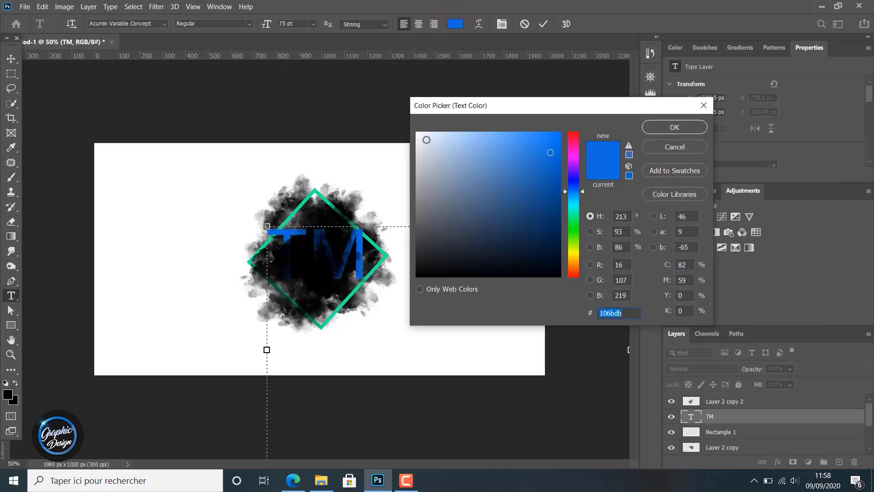
pyautogui.moveTo(432, 139); pyautogui.dragTo(417, 133)
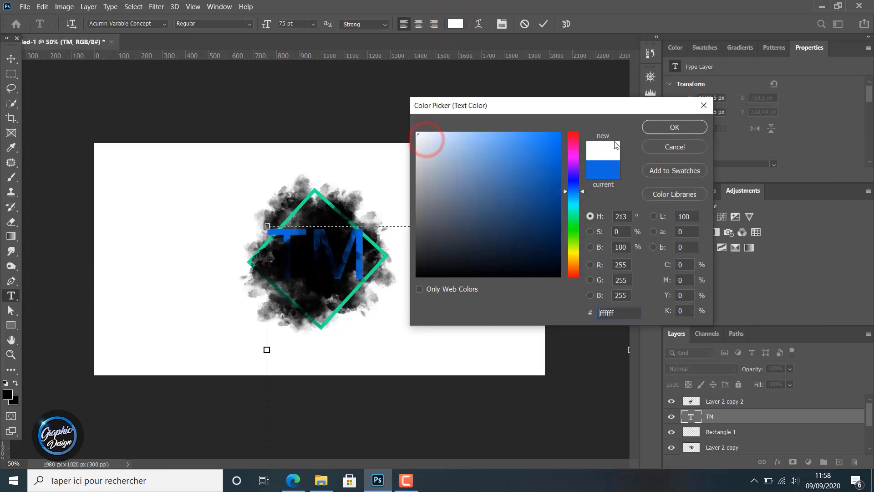
pyautogui.click(668, 126)
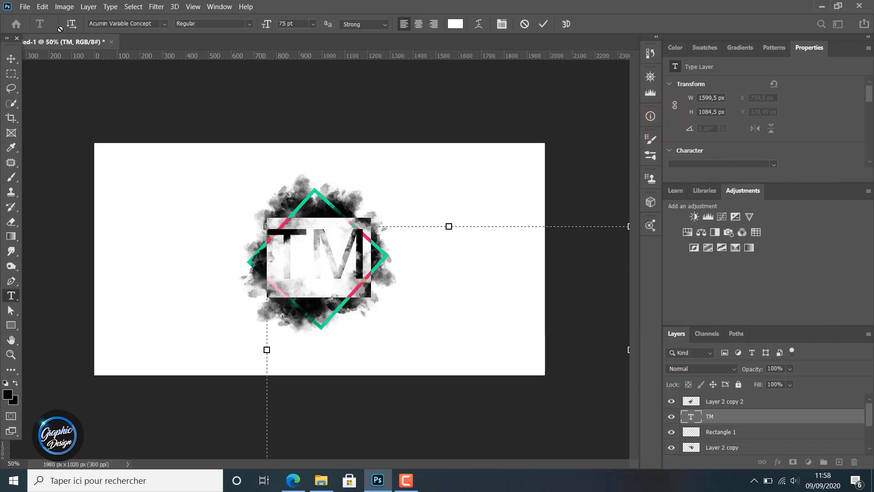
# Change the TM text's font to Gill Sans MT and commit the text edit
pyautogui.click(164, 24)
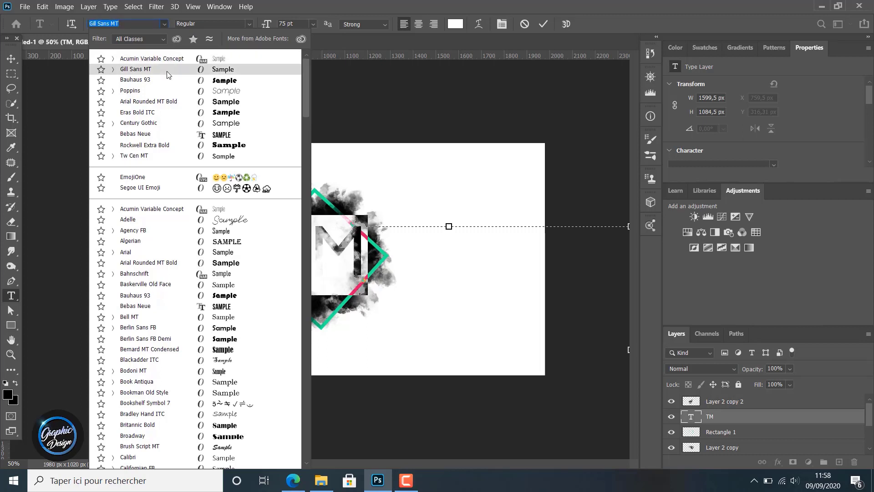
pyautogui.click(138, 69)
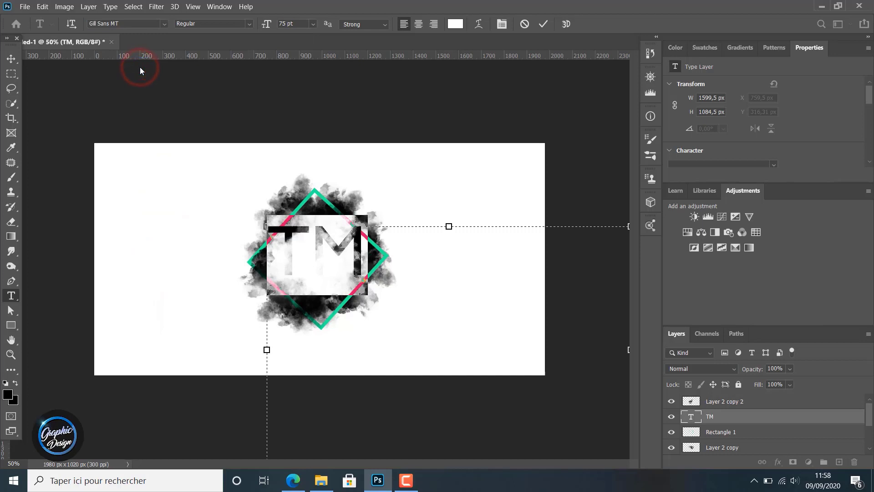
pyautogui.click(12, 59)
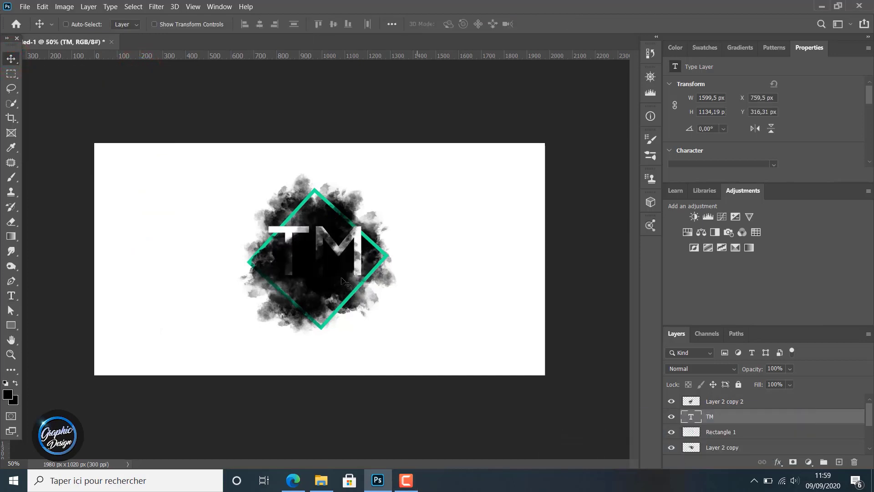
# Reduce the TM text's font size to 55 pt and commit the text edit
pyautogui.click(322, 253)
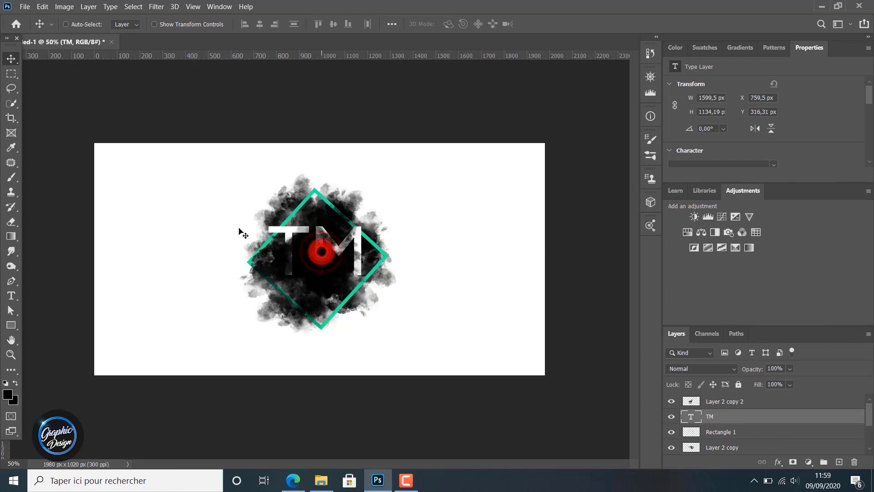
pyautogui.click(13, 296)
pyautogui.doubleClick(322, 253)
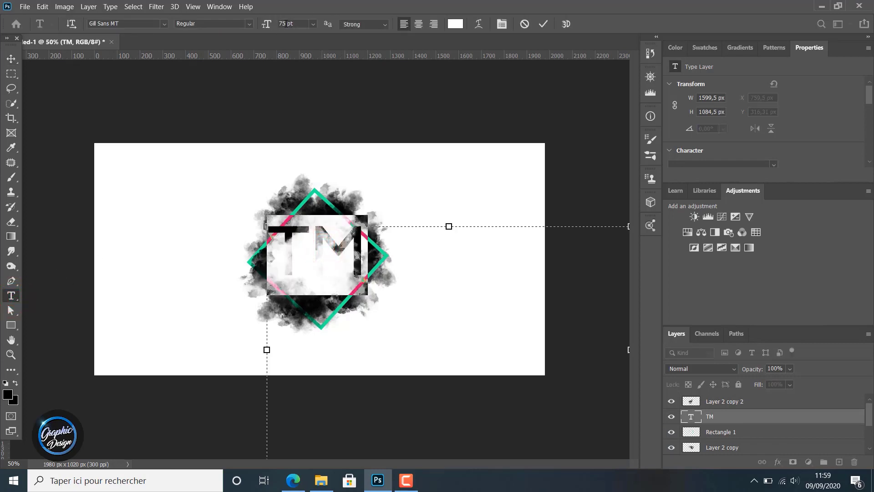
pyautogui.click(286, 24)
pyautogui.write('60')
pyautogui.press('Return')
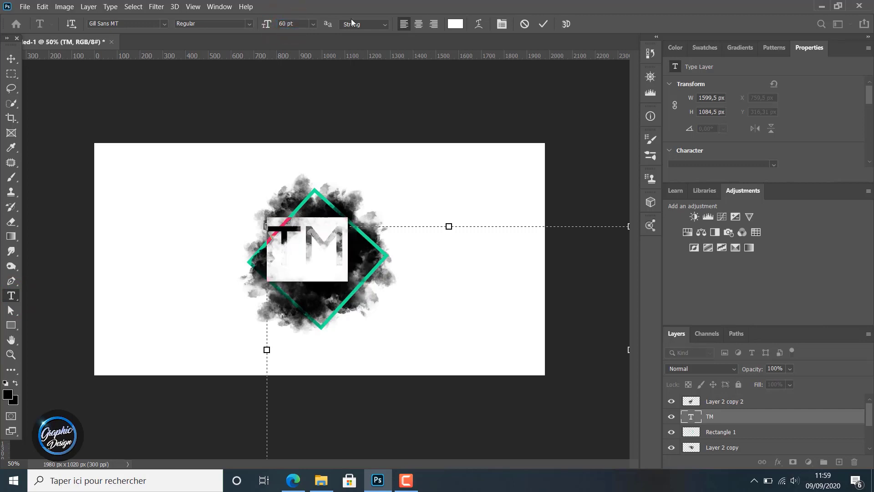
pyautogui.click(285, 23)
pyautogui.press('Return')
pyautogui.click(10, 58)
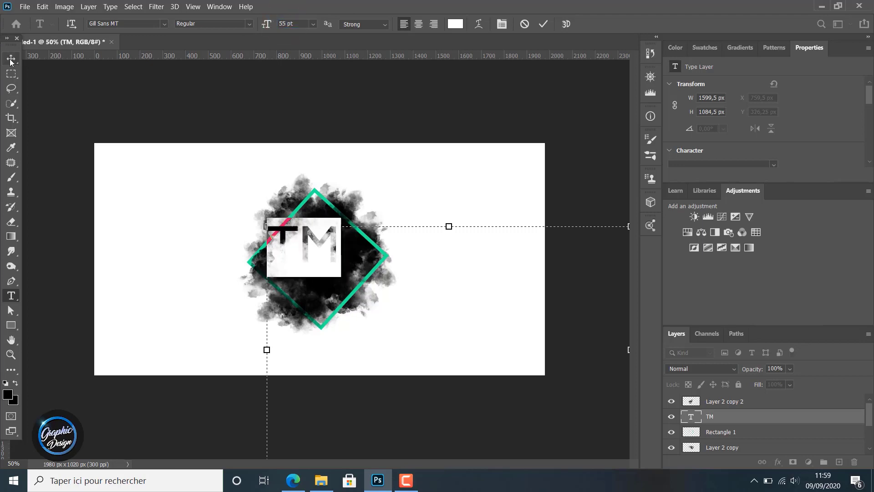
# Move the TM layer above Layer 2 copy 2 and center the lettering inside the green diamond
pyautogui.moveTo(733, 417); pyautogui.dragTo(731, 398)
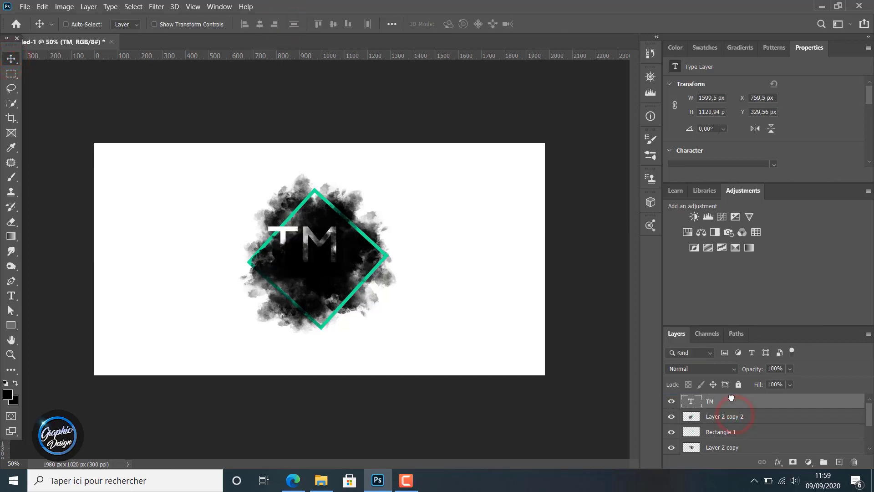
pyautogui.click(324, 250)
pyautogui.moveTo(324, 250); pyautogui.dragTo(321, 273)
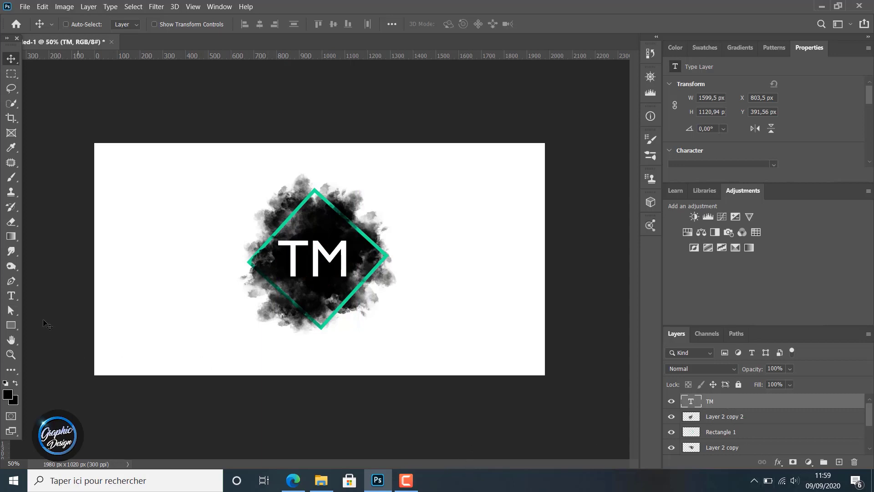
# Add a period after TM, recolor only the period with the diamond outline's green (1ded9a), and commit the edit
pyautogui.click(11, 295)
pyautogui.click(339, 265)
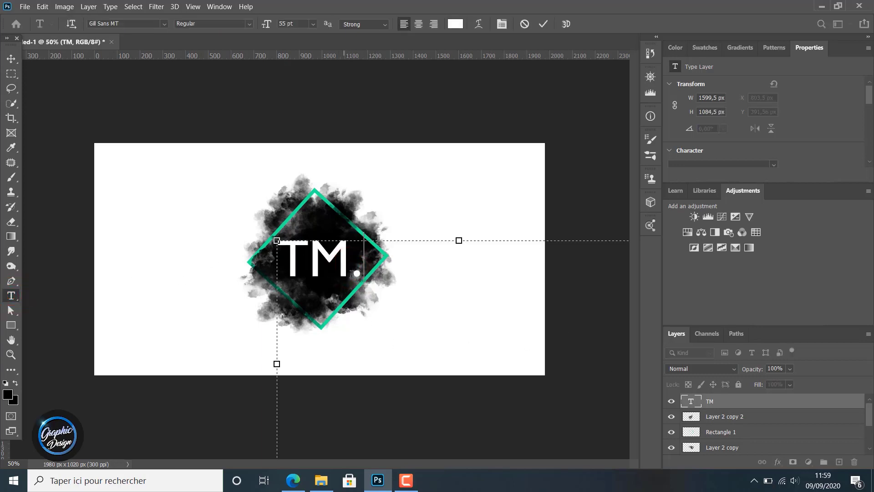
pyautogui.moveTo(360, 272); pyautogui.dragTo(350, 274)
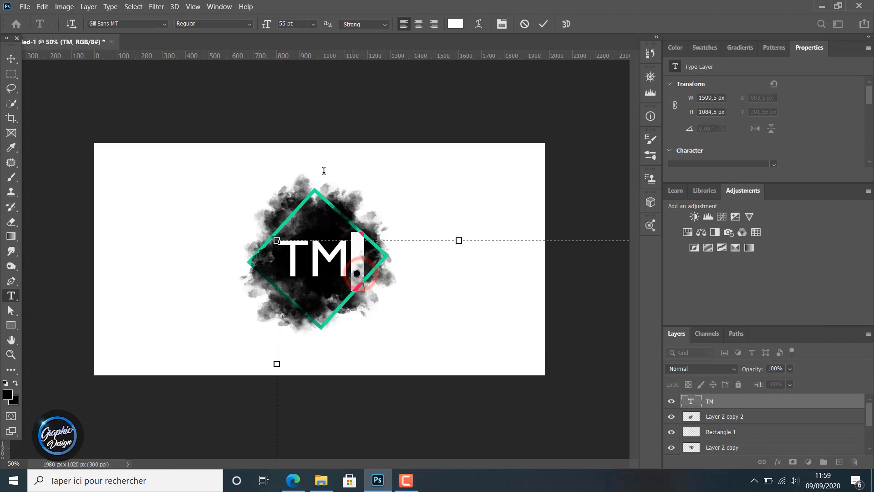
pyautogui.click(456, 24)
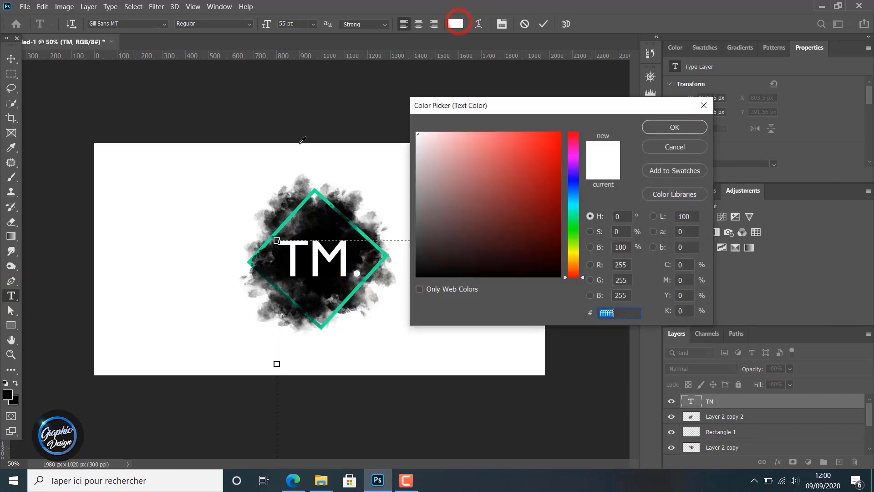
pyautogui.click(305, 201)
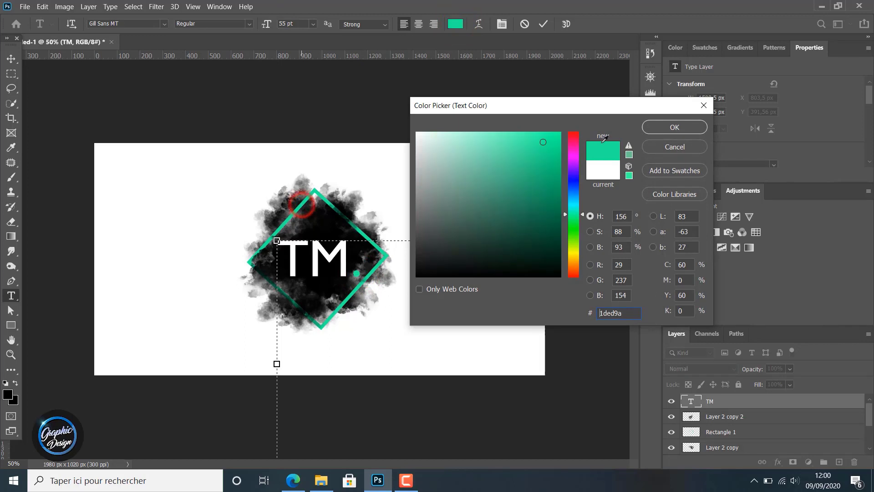
pyautogui.click(674, 128)
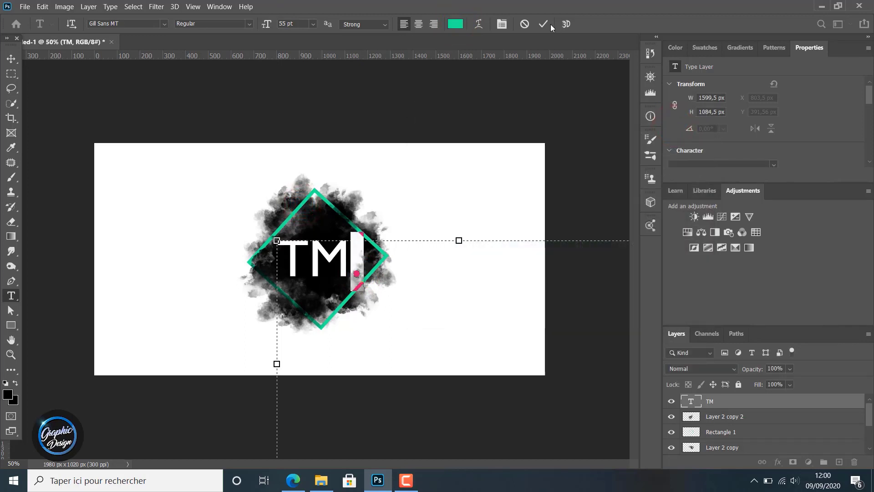
pyautogui.click(548, 24)
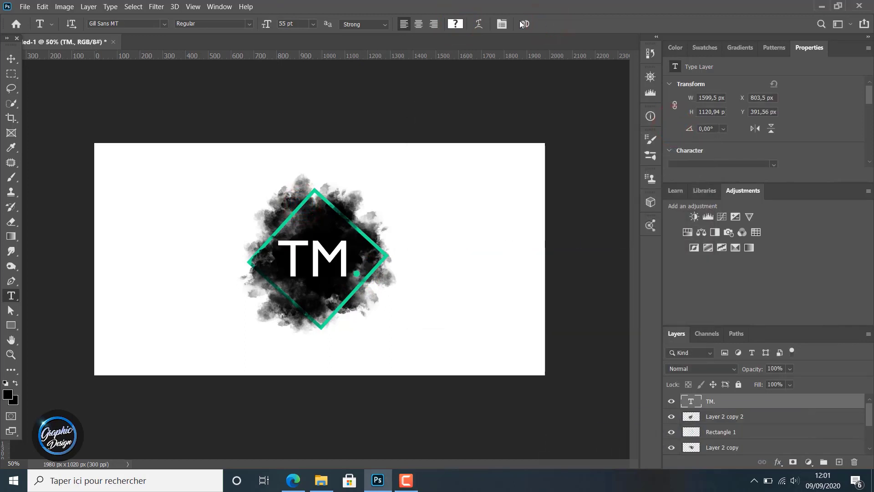
# Change the font of the letters TM to Berlin Sans FB Demi Bold and commit the edit
pyautogui.click(718, 402)
pyautogui.click(326, 274)
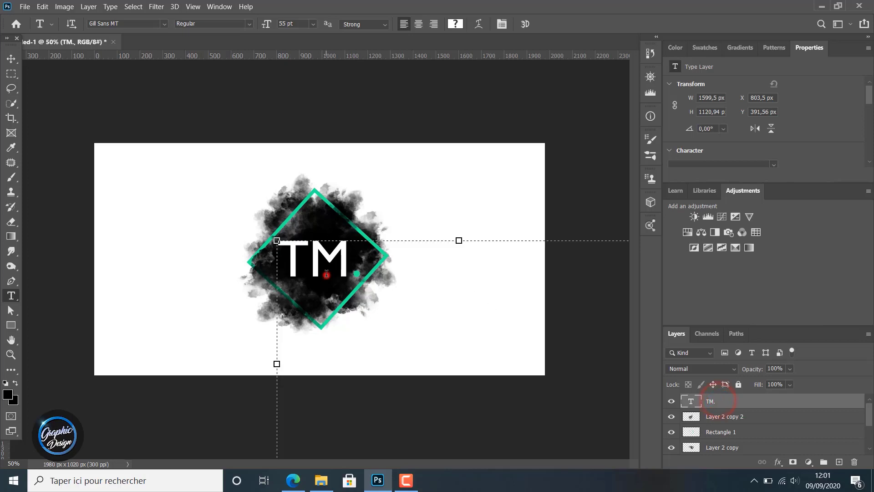
pyautogui.doubleClick(327, 274)
pyautogui.click(164, 23)
pyautogui.click(209, 336)
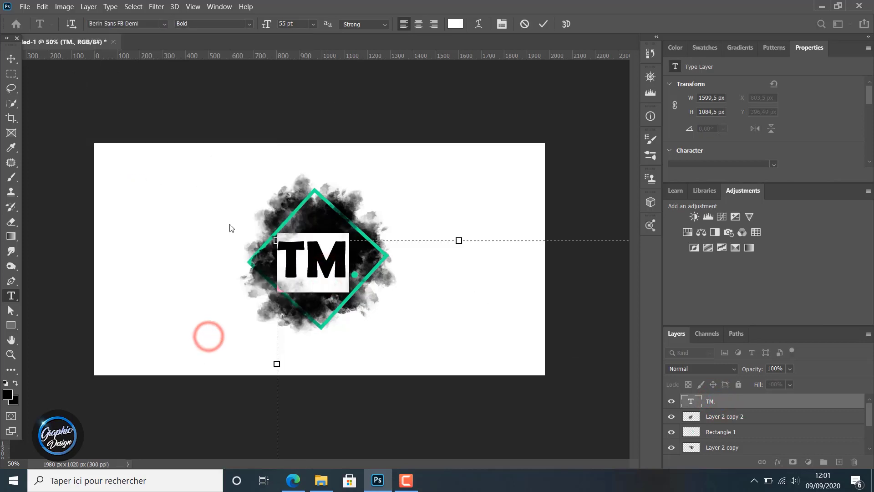
pyautogui.click(540, 23)
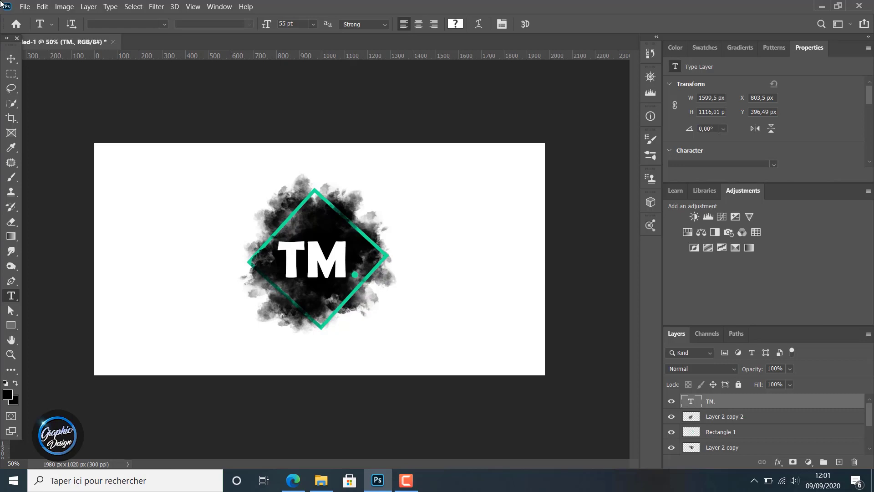
# Merge all the layers above Layer 0 into one and undo the merge
pyautogui.keyDown('shift'); pyautogui.click(728, 416); pyautogui.keyUp('shift')
pyautogui.keyDown('shift'); pyautogui.click(735, 431); pyautogui.keyUp('shift')
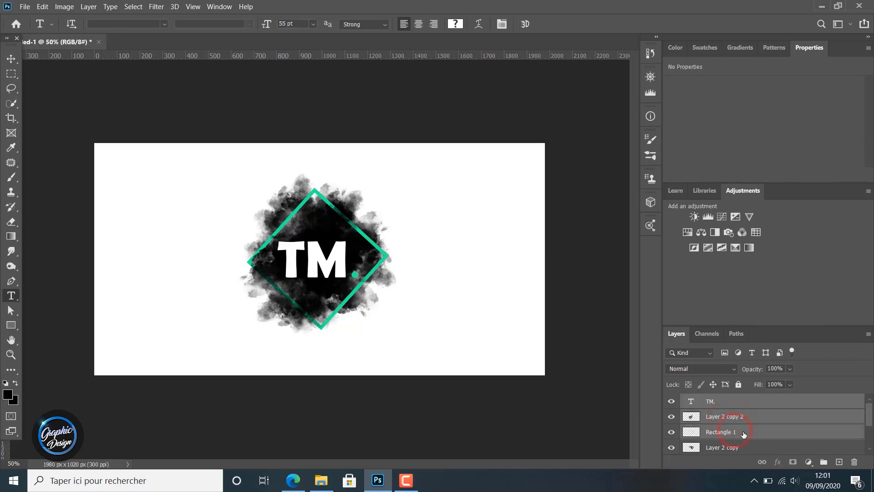
pyautogui.scroll(-1, 743, 434)
pyautogui.keyDown('shift'); pyautogui.click(742, 432); pyautogui.keyUp('shift')
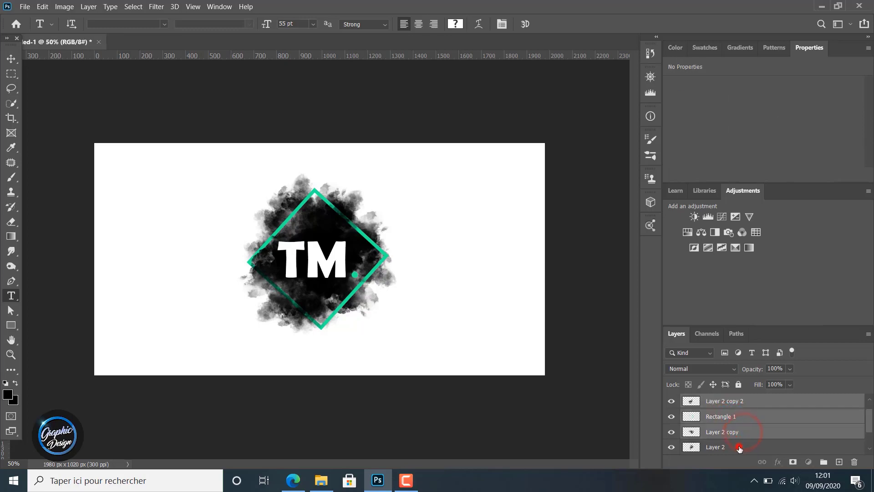
pyautogui.keyDown('shift'); pyautogui.click(741, 446); pyautogui.keyUp('shift')
pyautogui.scroll(-2, 740, 437)
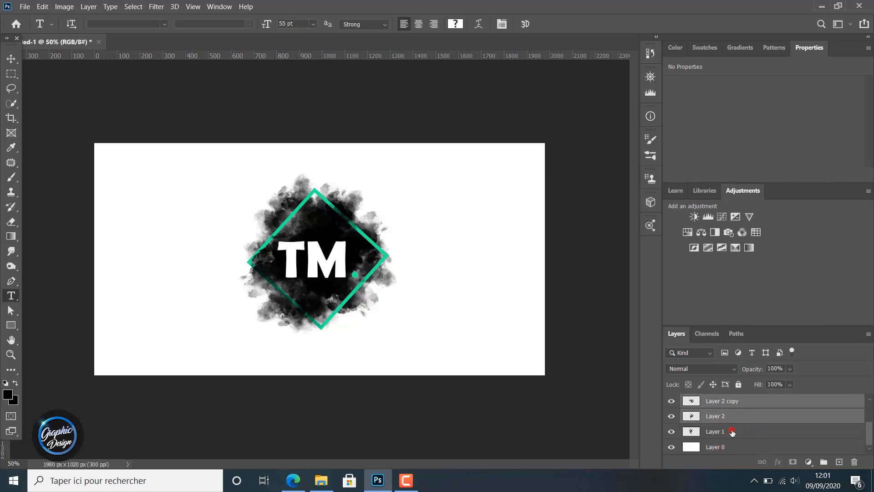
pyautogui.keyDown('shift'); pyautogui.click(733, 433); pyautogui.keyUp('shift')
pyautogui.rightClick(731, 420)
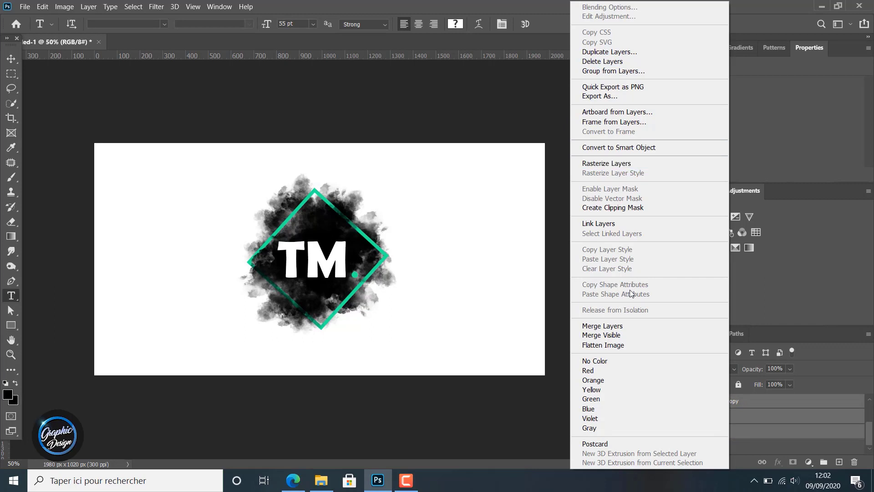
pyautogui.click(611, 326)
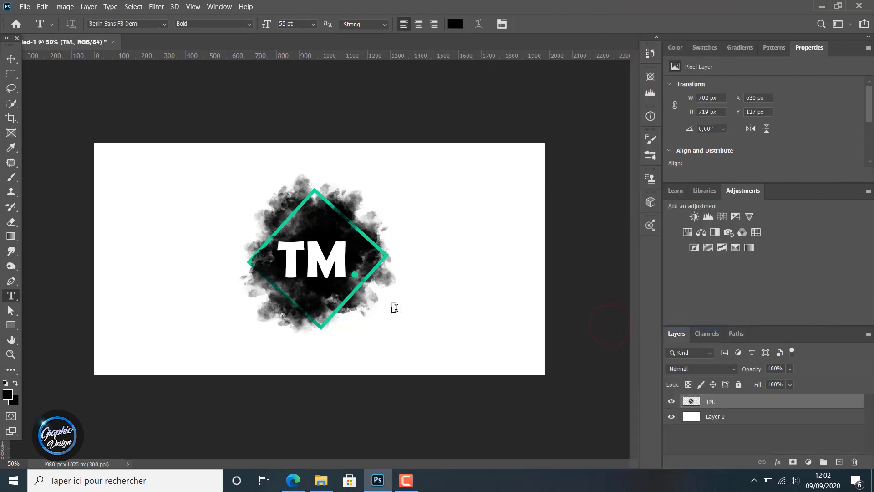
pyautogui.hotkey('ctrl', 'z')
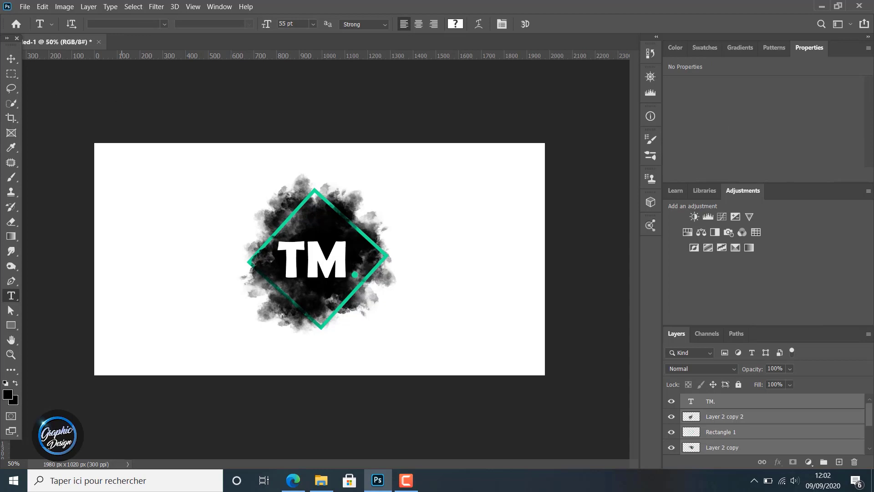
pyautogui.click(11, 58)
pyautogui.moveTo(317, 250)
pyautogui.mouseDown()
pyautogui.moveTo(297, 250)
pyautogui.moveTo(313, 249)
pyautogui.mouseUp()
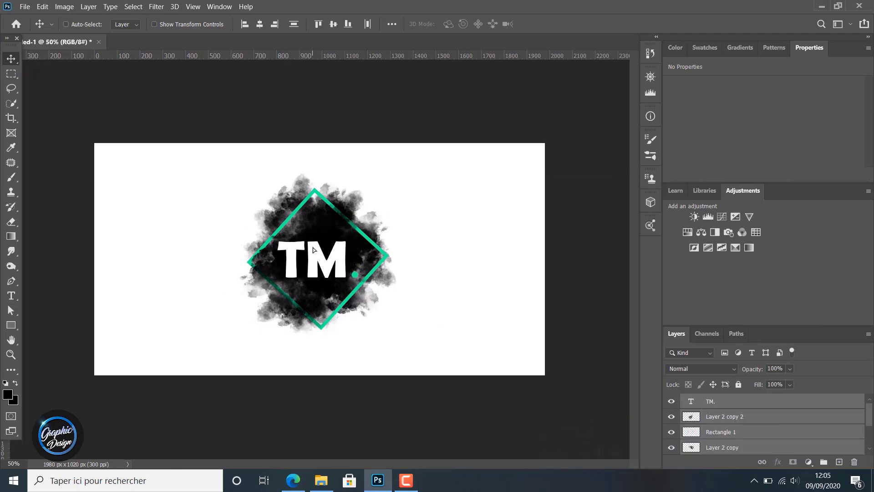
# Create a new empty layer directly above Layer 0 and add a Gradient Overlay layer style to it
pyautogui.scroll(-3, 740, 438)
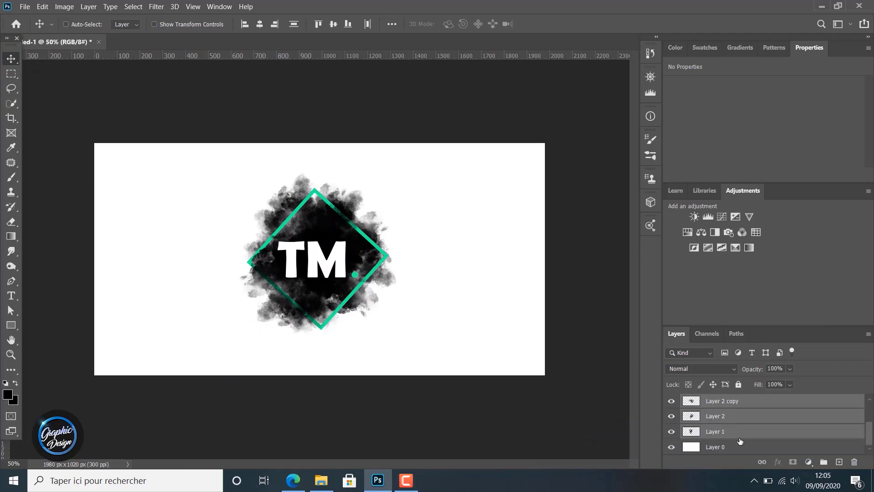
pyautogui.click(741, 446)
pyautogui.click(839, 462)
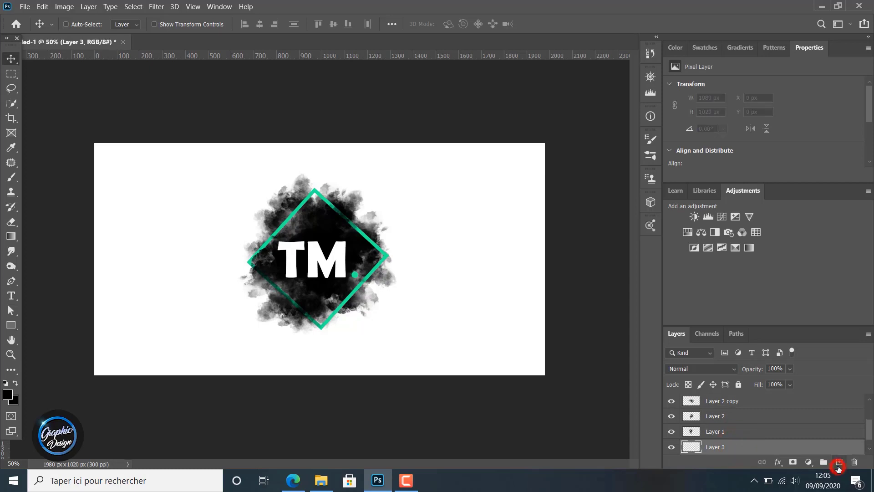
pyautogui.click(41, 7)
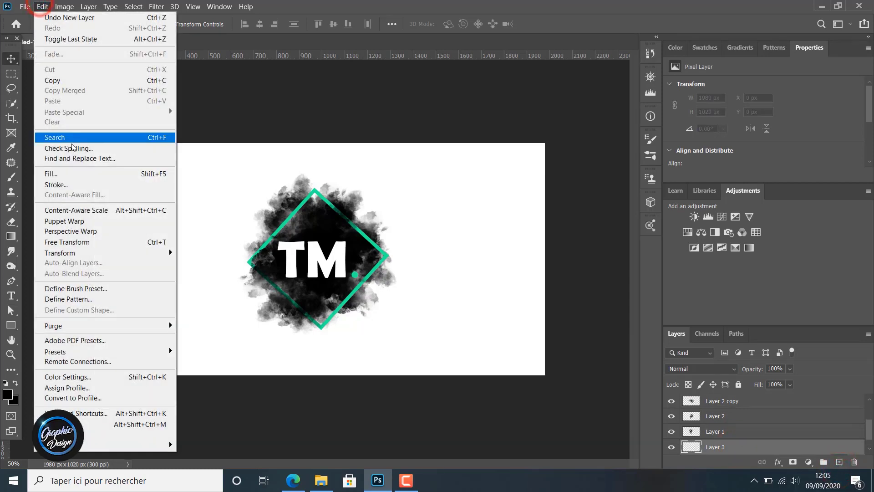
pyautogui.click(780, 471)
pyautogui.click(778, 462)
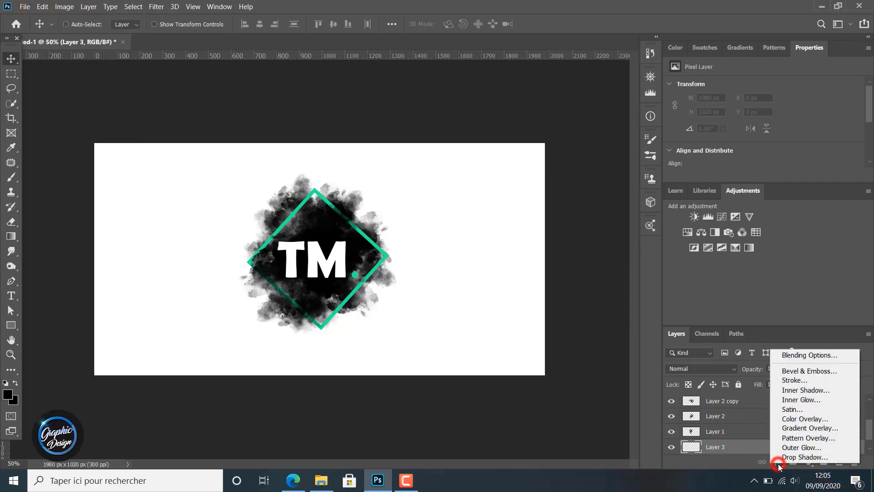
pyautogui.click(794, 424)
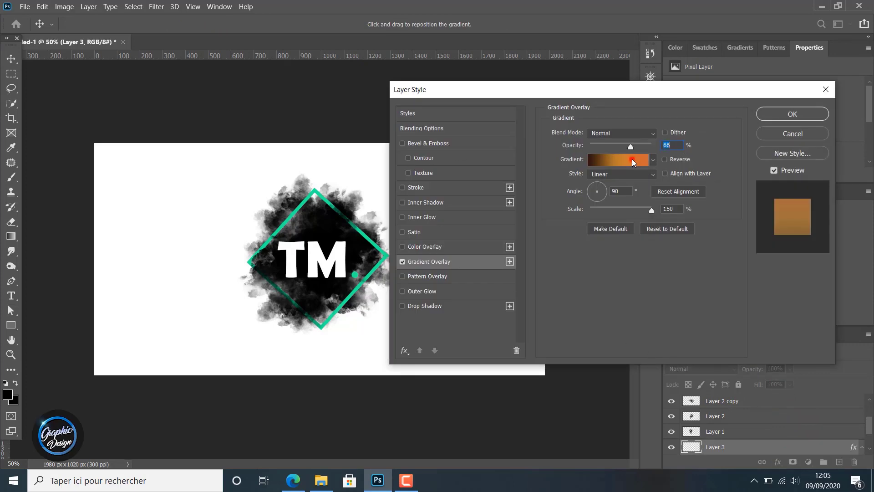
# Open the overlay's gradient for editing and set its first color stop to B3B6B5
pyautogui.click(633, 161)
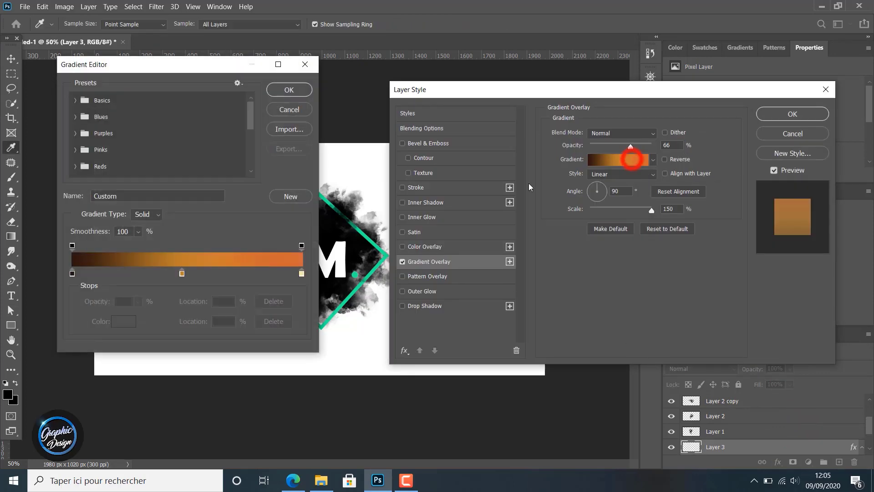
pyautogui.doubleClick(72, 274)
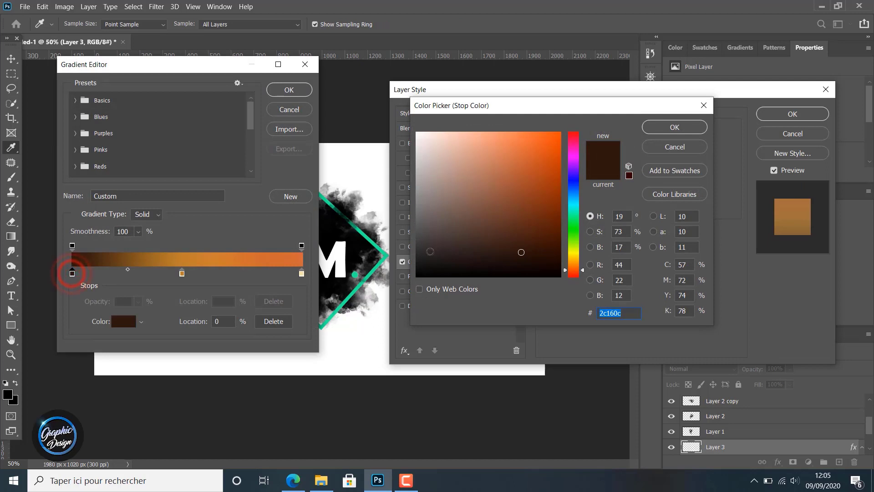
pyautogui.write('B3B6B5')
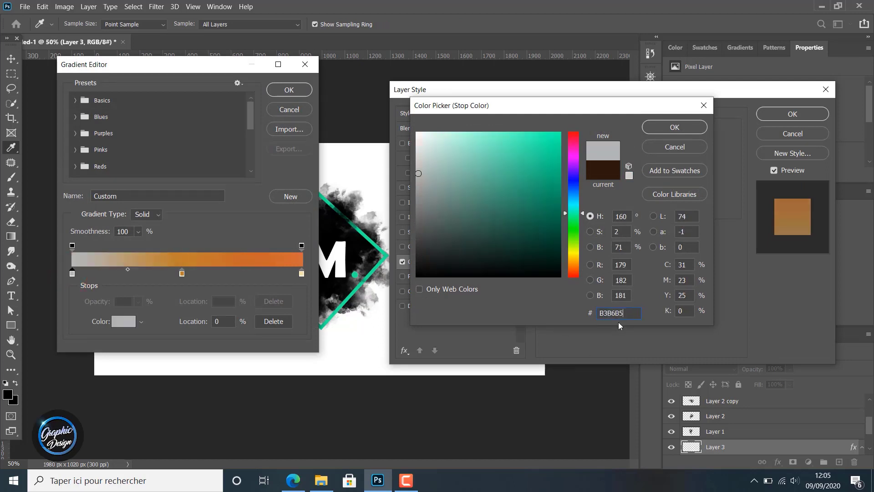
pyautogui.doubleClick(633, 311)
pyautogui.click(675, 127)
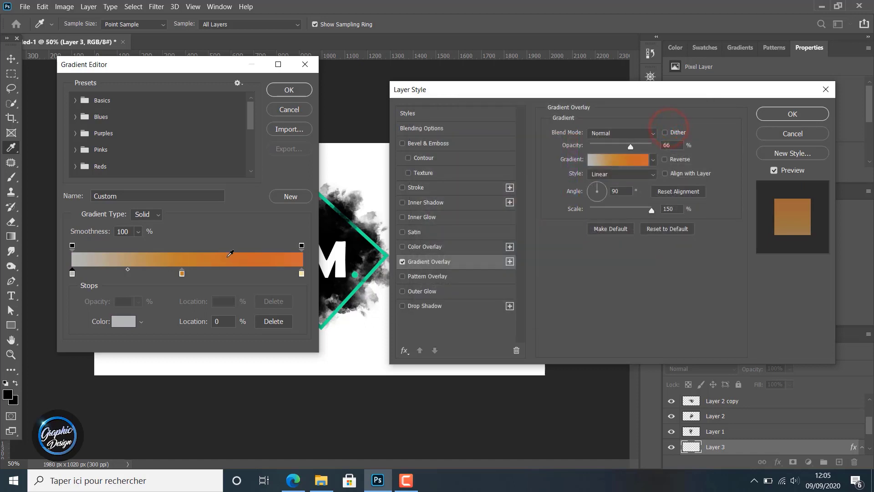
# Remove the gradient's middle orange color stop and set the stop at location 100% to white (ffffff)
pyautogui.moveTo(183, 276); pyautogui.dragTo(182, 298)
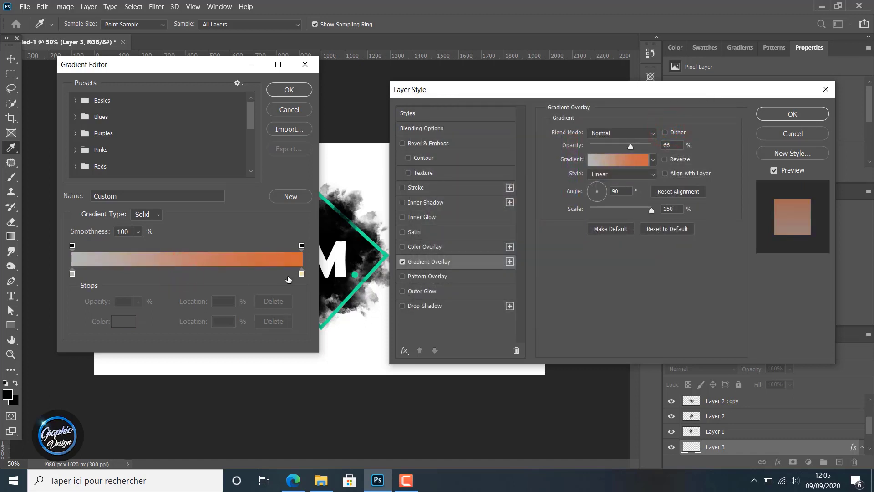
pyautogui.doubleClick(302, 273)
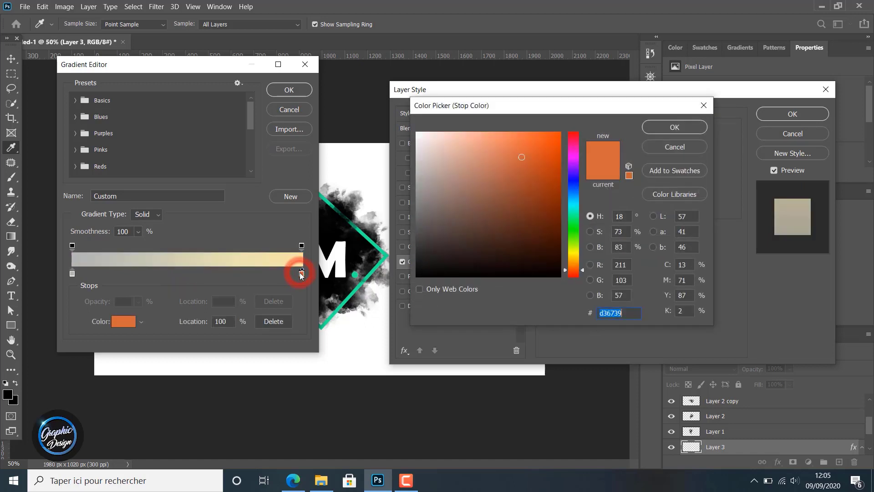
pyautogui.moveTo(466, 163); pyautogui.dragTo(422, 132)
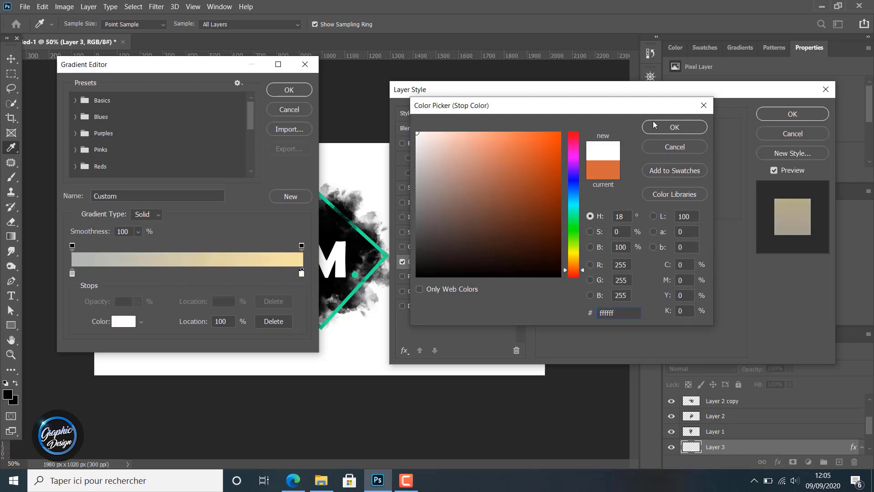
pyautogui.click(654, 124)
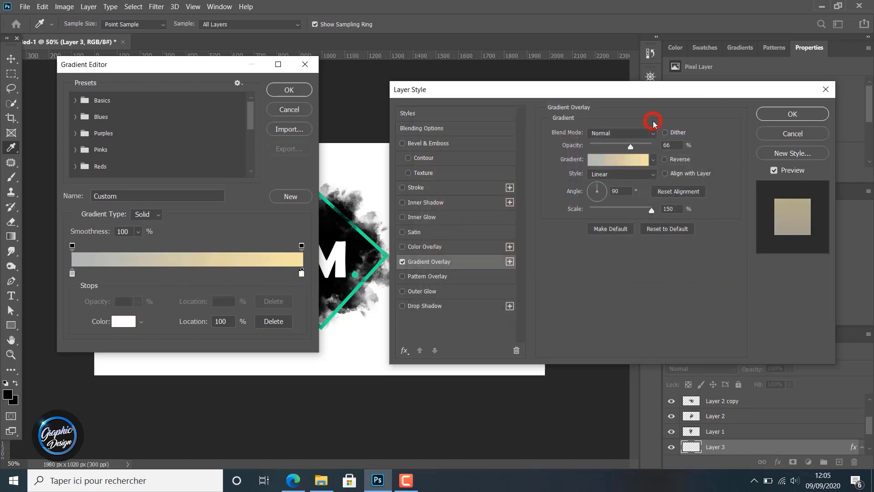
# Confirm white for the gradient's end color stop and apply the Gradient Overlay at 100% opacity
pyautogui.doubleClick(302, 274)
pyautogui.click(440, 170)
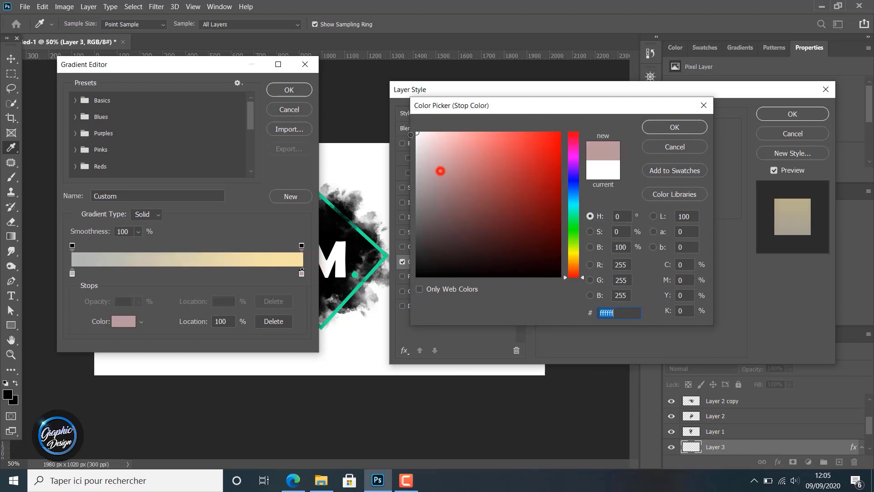
pyautogui.click(675, 127)
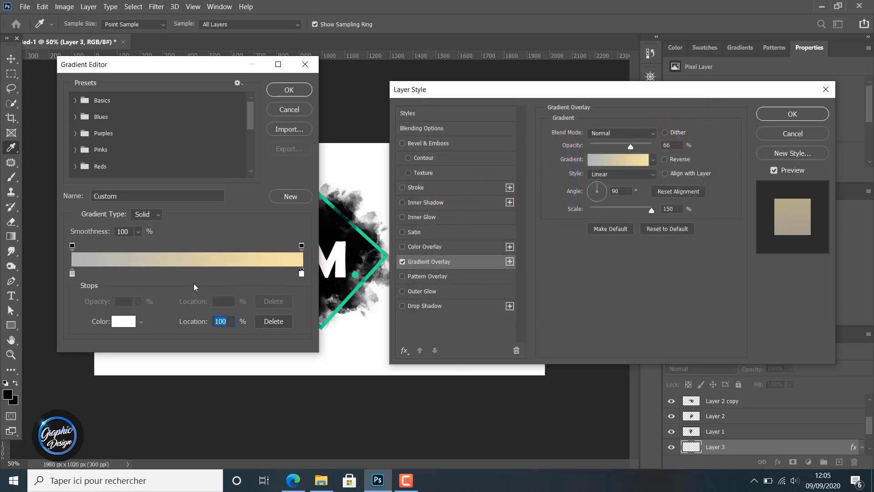
pyautogui.click(289, 89)
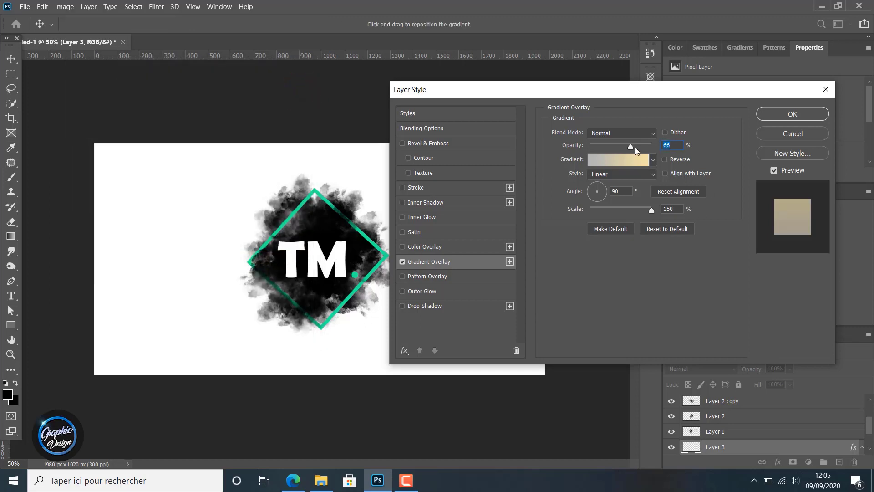
pyautogui.moveTo(633, 148); pyautogui.dragTo(656, 146)
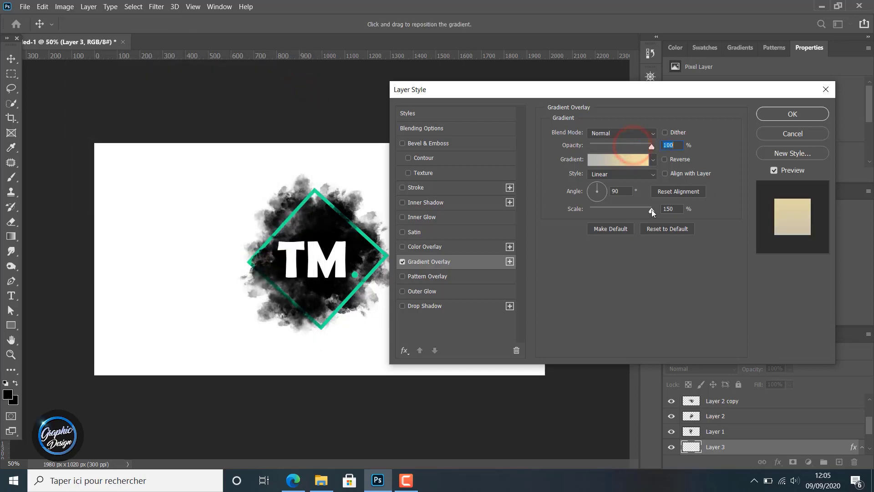
pyautogui.click(773, 115)
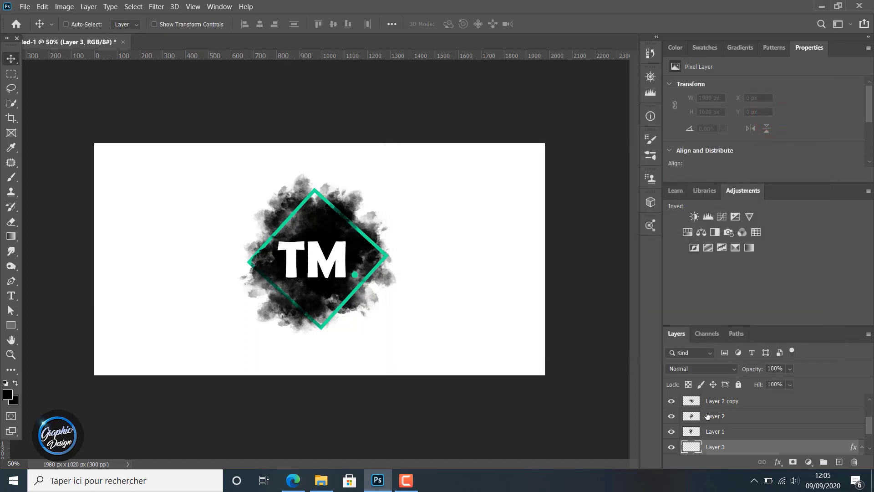
# Fill the empty Layer 3 with white in Normal mode at 100% opacity
pyautogui.scroll(-2, 717, 449)
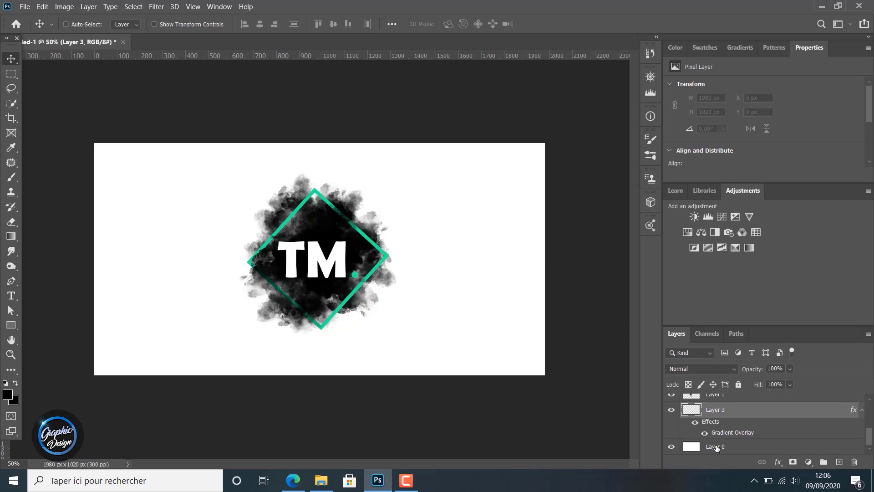
pyautogui.click(42, 6)
pyautogui.click(62, 175)
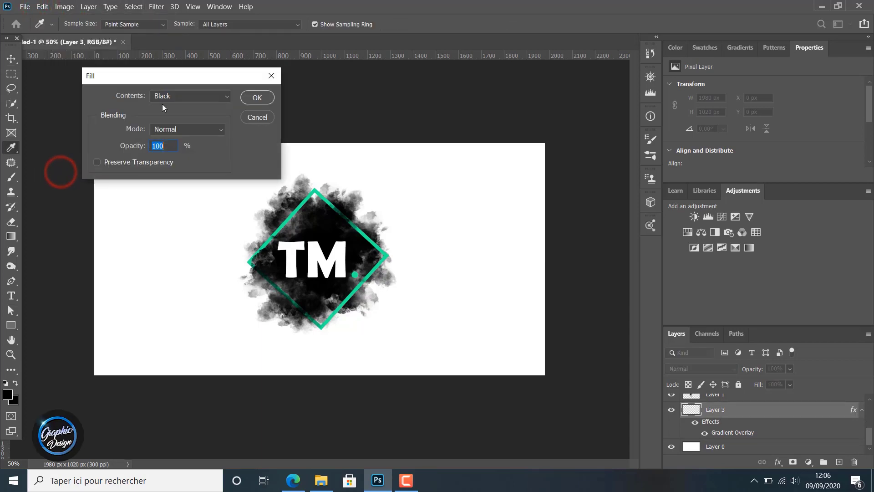
pyautogui.click(176, 93)
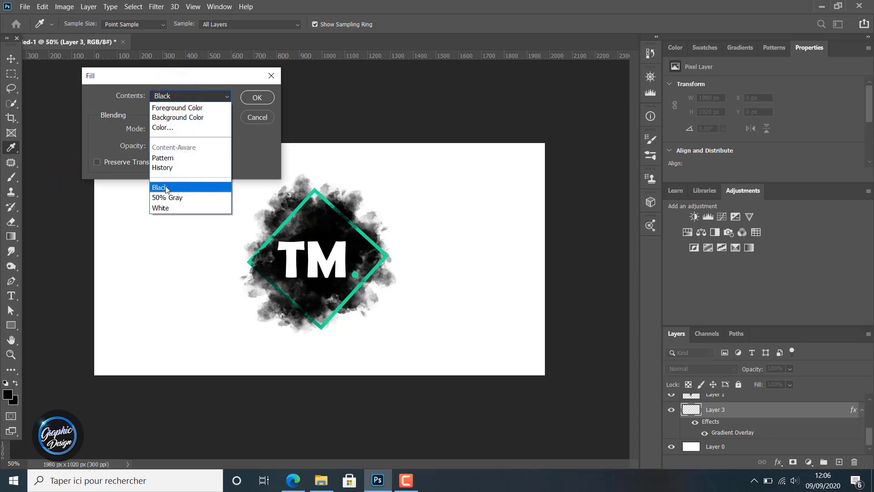
pyautogui.click(167, 208)
pyautogui.click(250, 95)
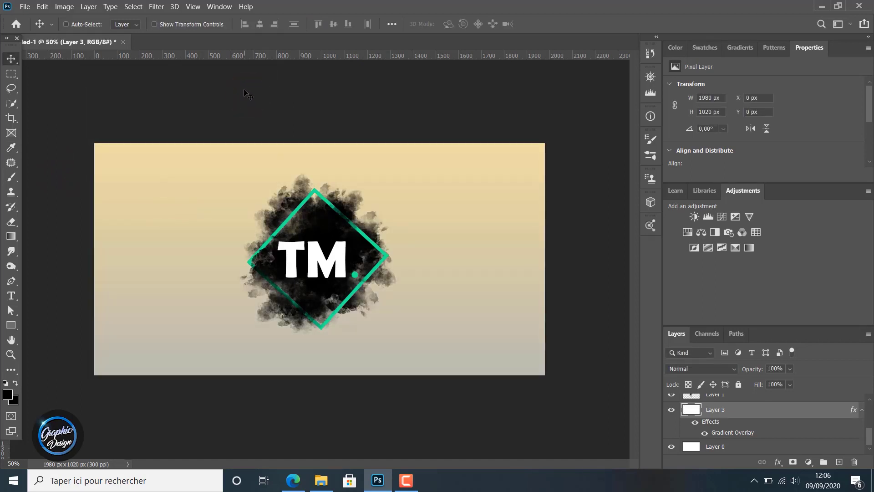
# Reopen Layer 3's Gradient Overlay, make the gradient's end stop white instead of yellow, and apply the style
pyautogui.click(741, 436)
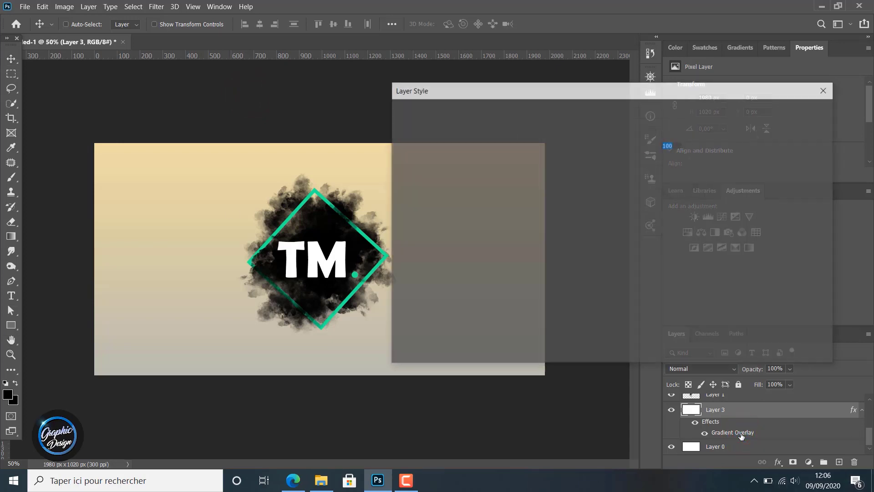
pyautogui.click(616, 160)
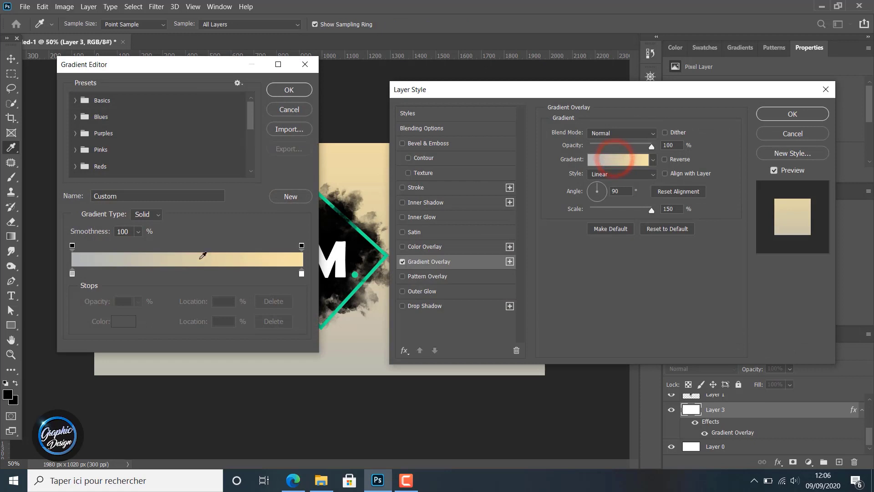
pyautogui.click(302, 273)
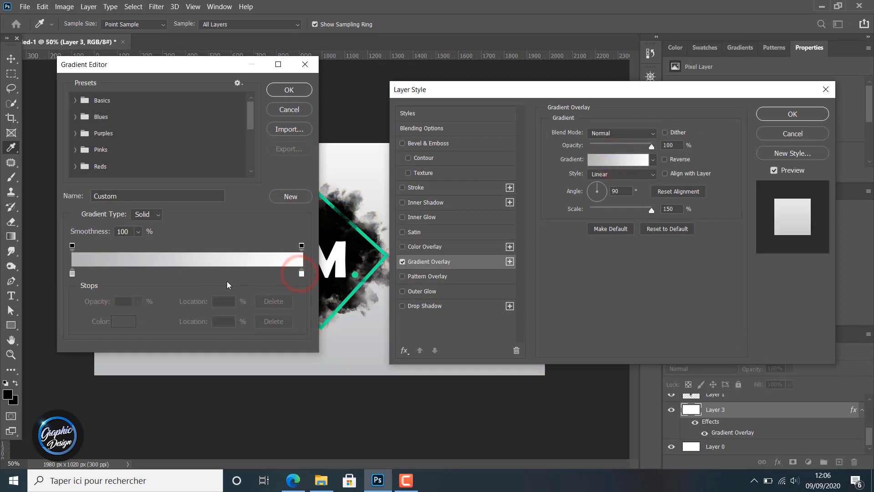
pyautogui.click(288, 90)
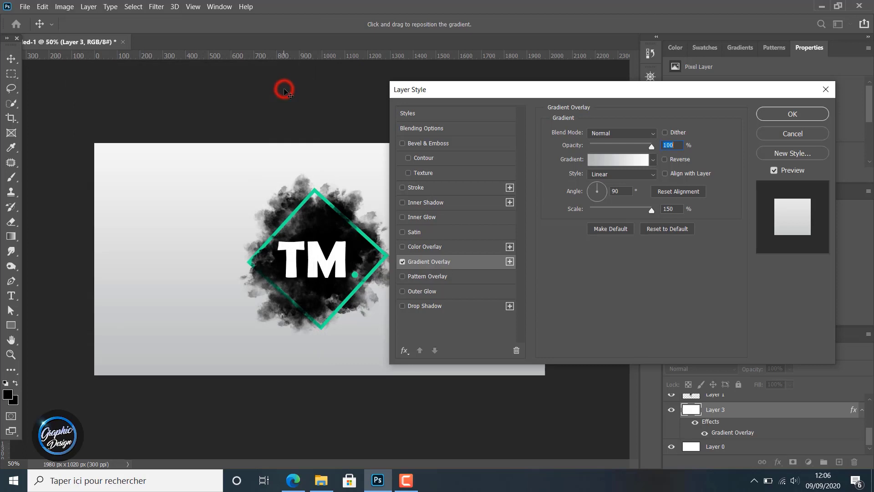
pyautogui.click(770, 119)
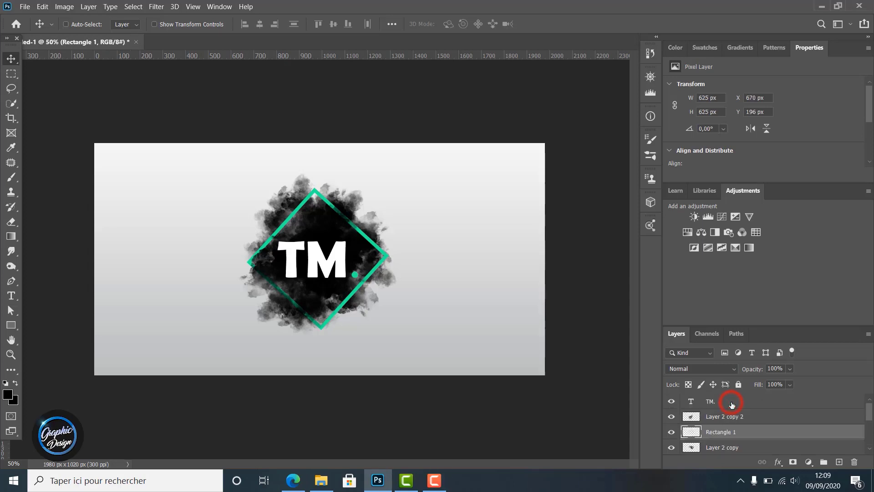
# Duplicate the TM. text layer and move the copy below the original lettering
pyautogui.click(729, 402)
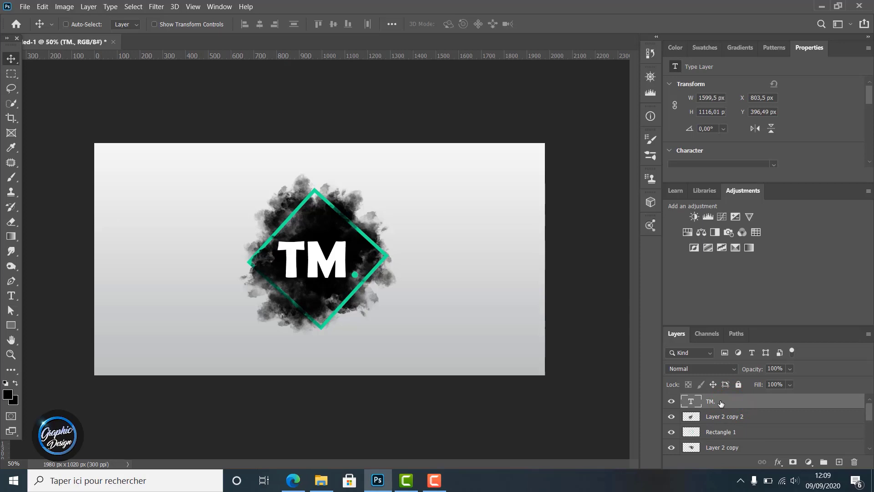
pyautogui.hotkey('ctrl', 'j')
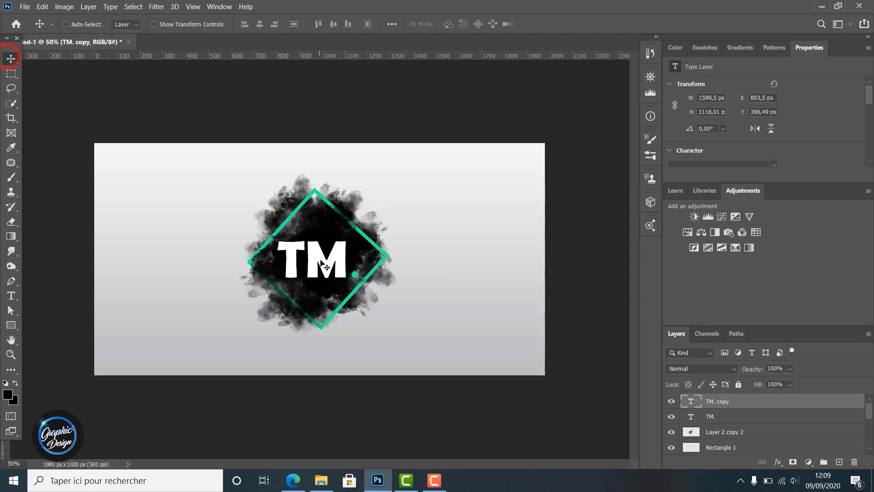
pyautogui.moveTo(322, 264); pyautogui.dragTo(309, 322)
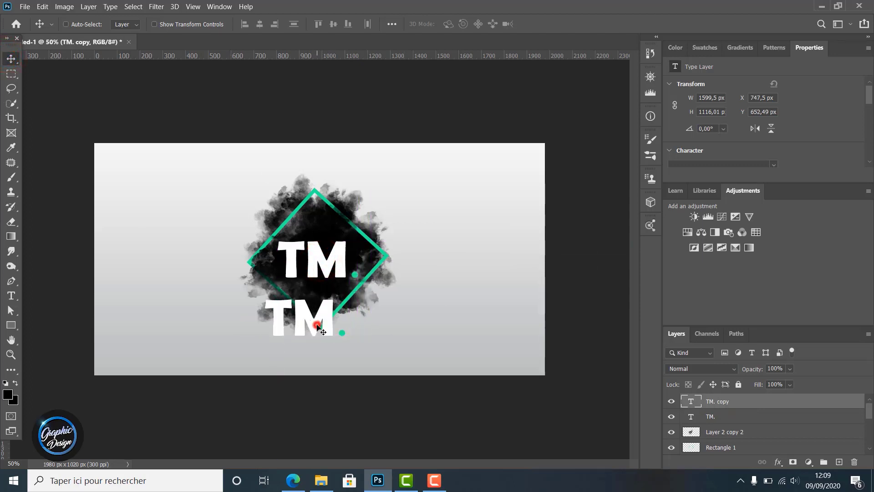
pyautogui.doubleClick(316, 322)
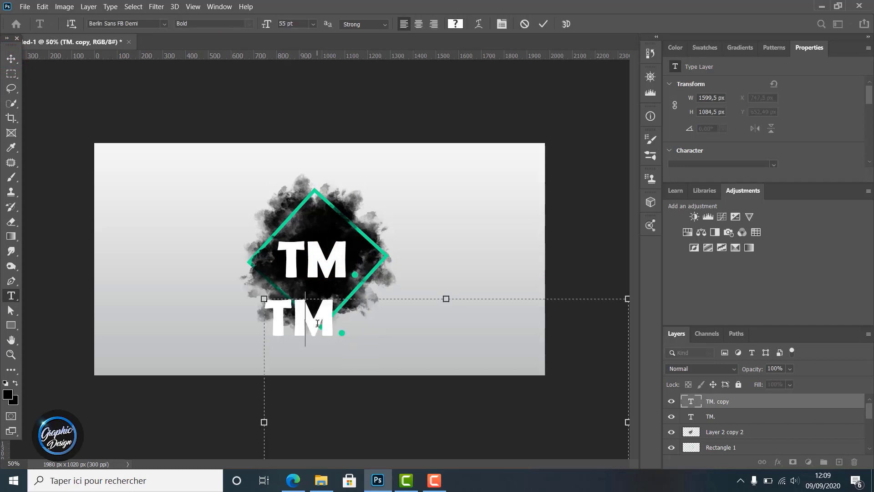
pyautogui.write('www')
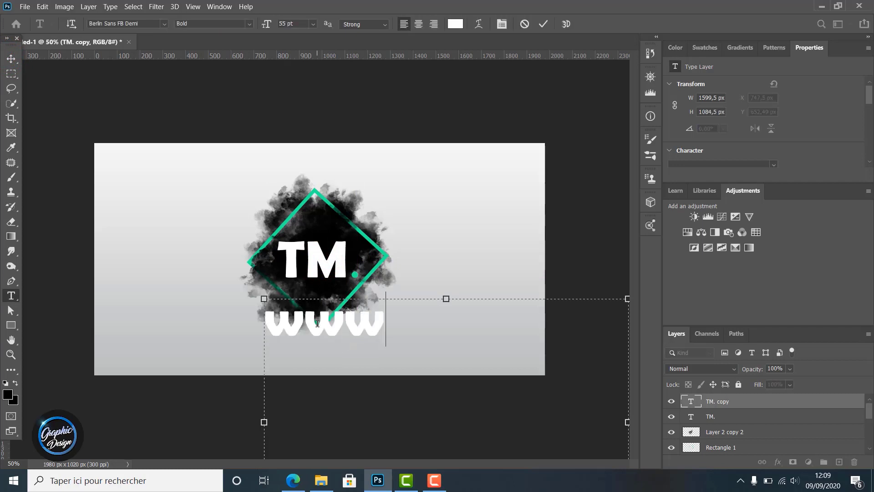
pyautogui.write('.T')
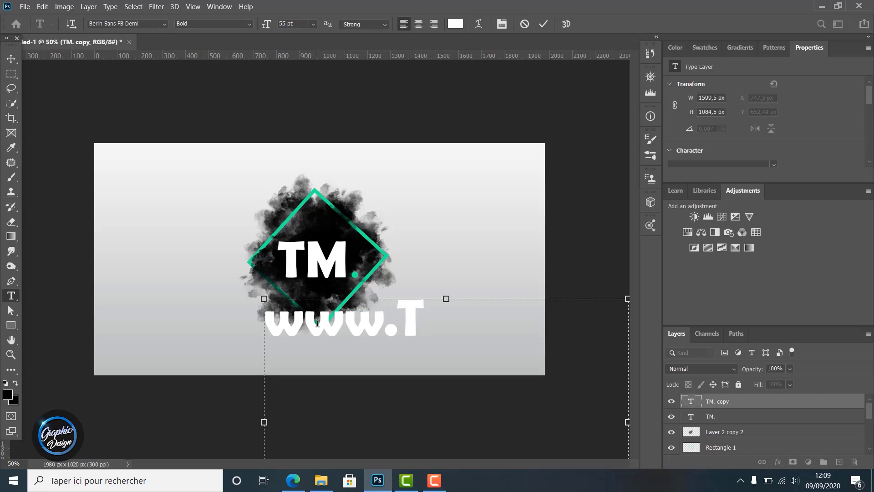
pyautogui.write('m-ni')
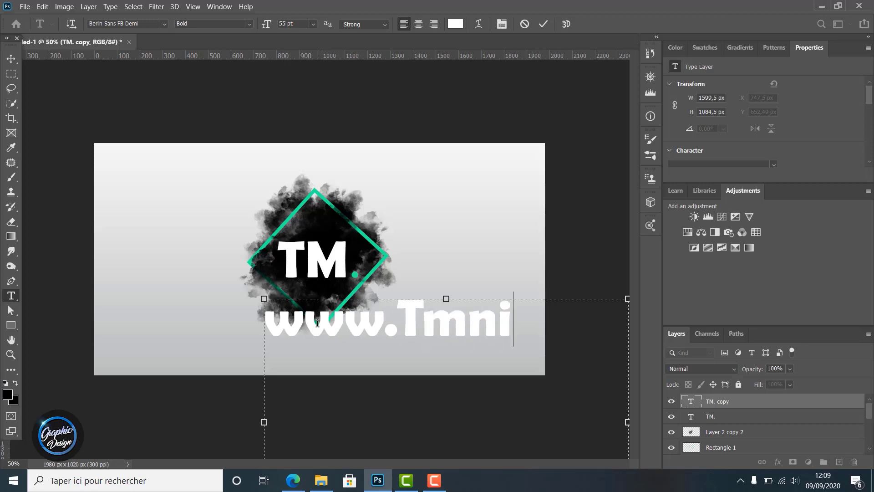
pyautogui.press('BackSpace')
pyautogui.press('BackSpace')
pyautogui.write('-nis.com')
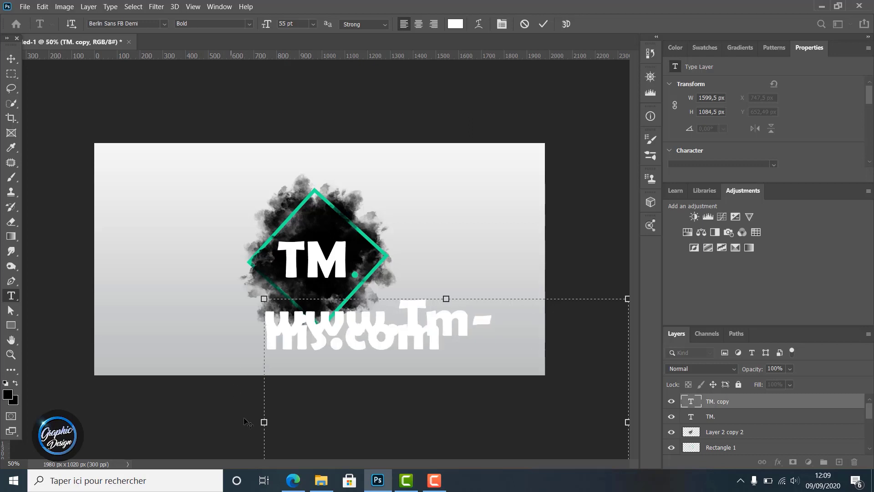
pyautogui.moveTo(264, 422); pyautogui.dragTo(114, 422)
# Set the web address in Gill Sans MT at about 11 pt and place it directly beneath the TM. lettering
pyautogui.click(290, 327)
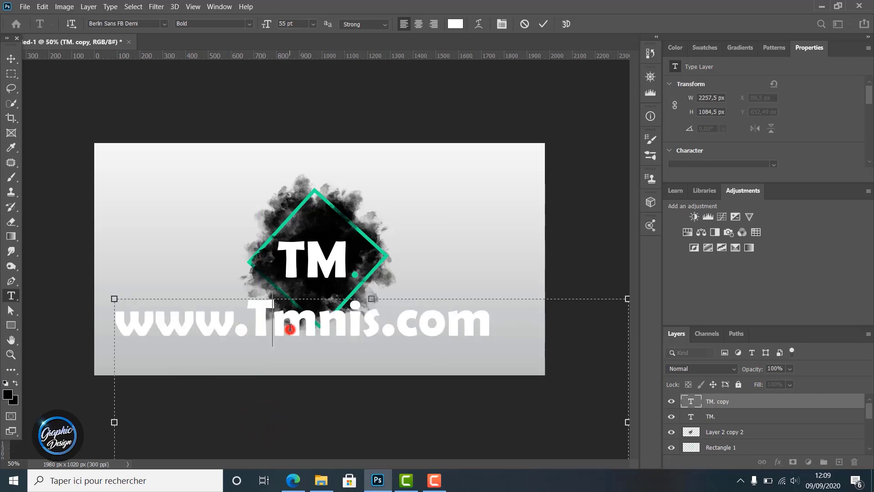
pyautogui.tripleClick(290, 328)
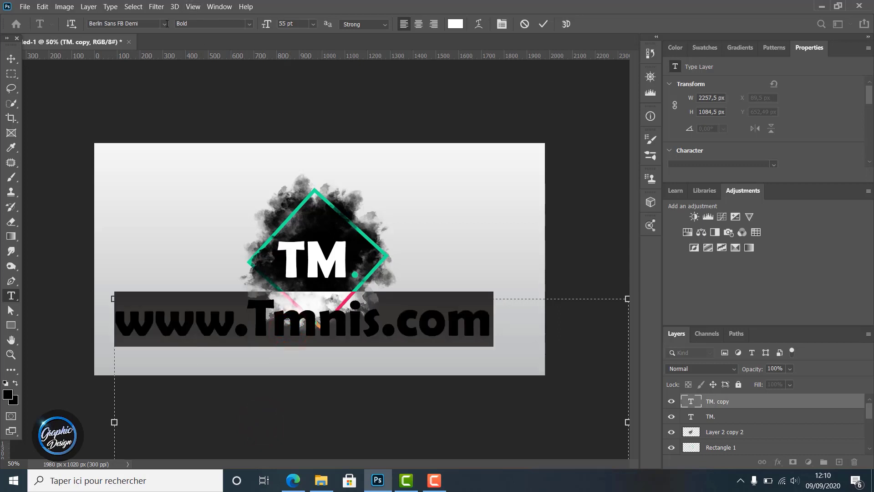
pyautogui.click(164, 24)
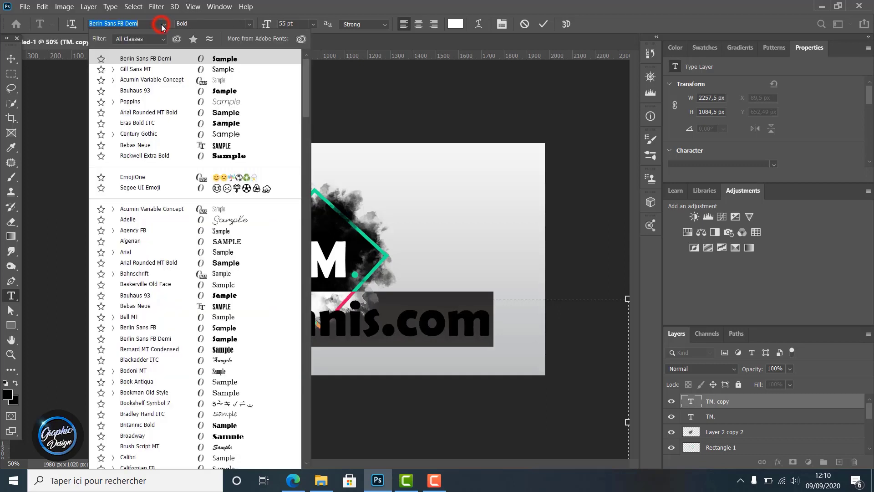
pyautogui.click(169, 69)
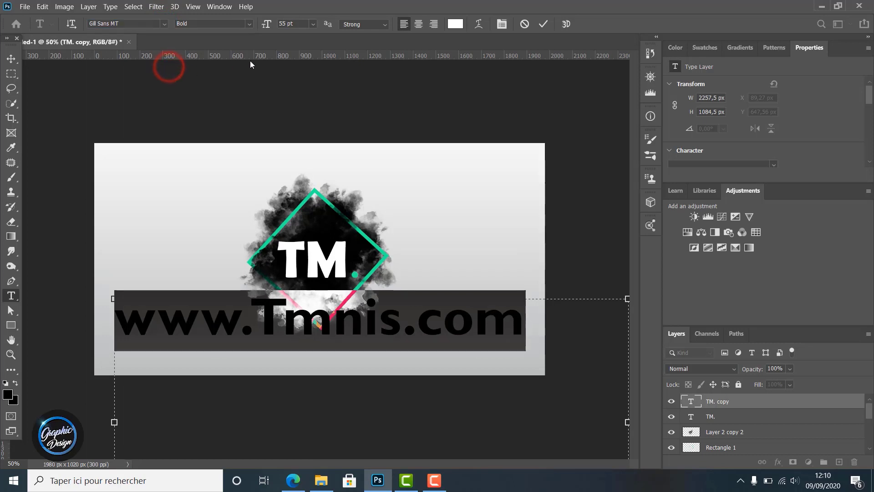
pyautogui.moveTo(267, 24)
pyautogui.mouseDown()
pyautogui.moveTo(246, 23)
pyautogui.moveTo(272, 27)
pyautogui.mouseUp()
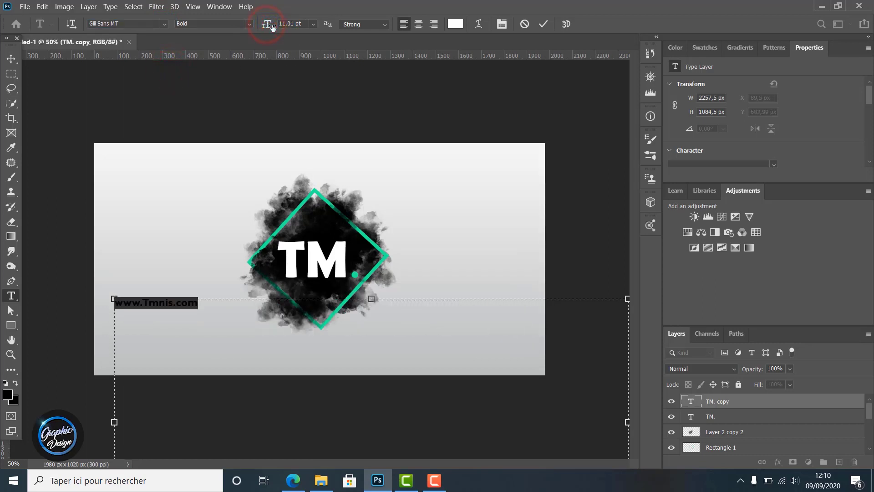
pyautogui.click(11, 58)
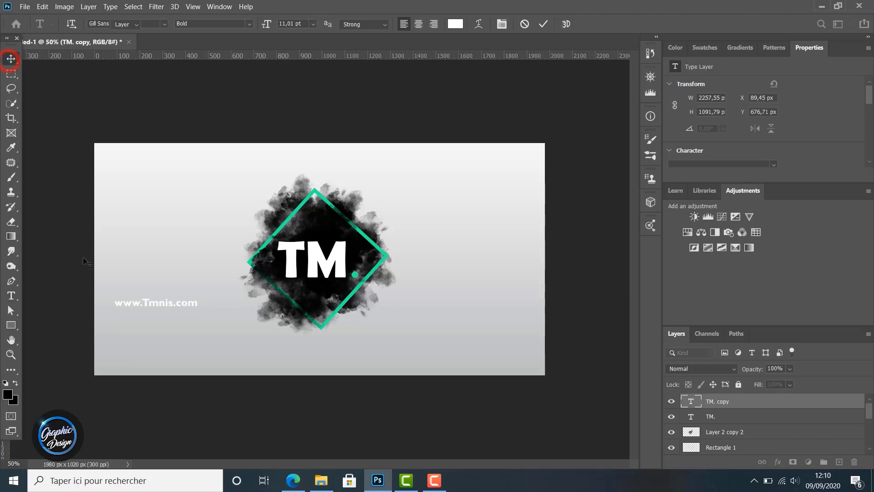
pyautogui.moveTo(165, 309); pyautogui.dragTo(327, 289)
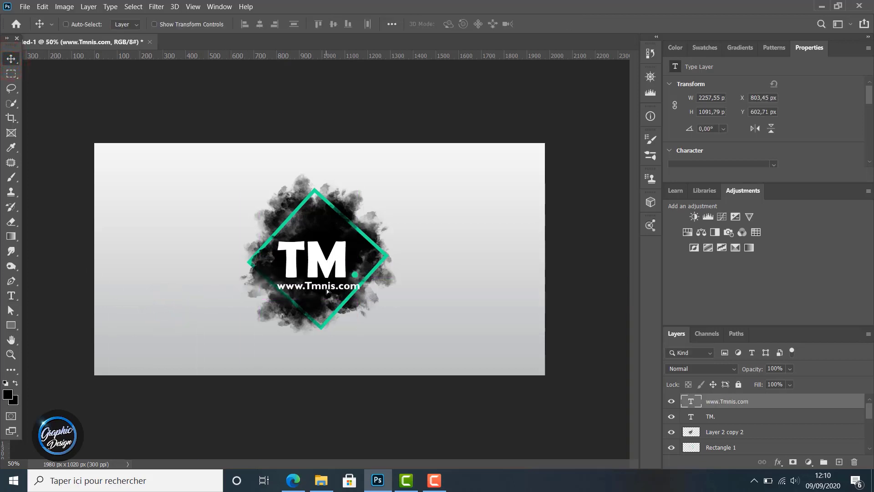
pyautogui.click(12, 295)
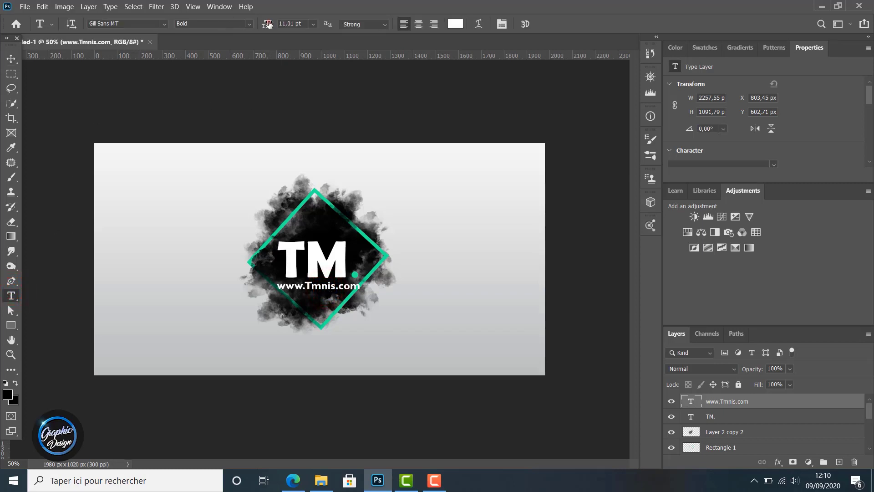
pyautogui.moveTo(268, 24); pyautogui.dragTo(234, 24)
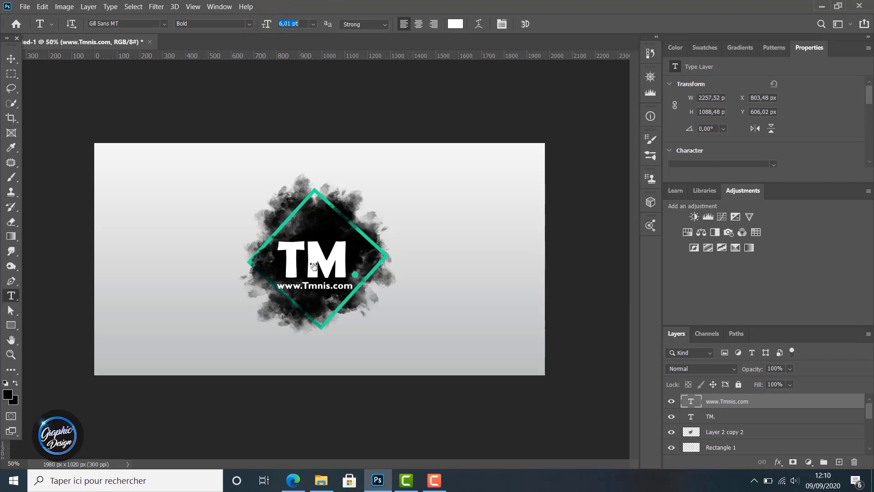
pyautogui.doubleClick(290, 23)
pyautogui.write('8')
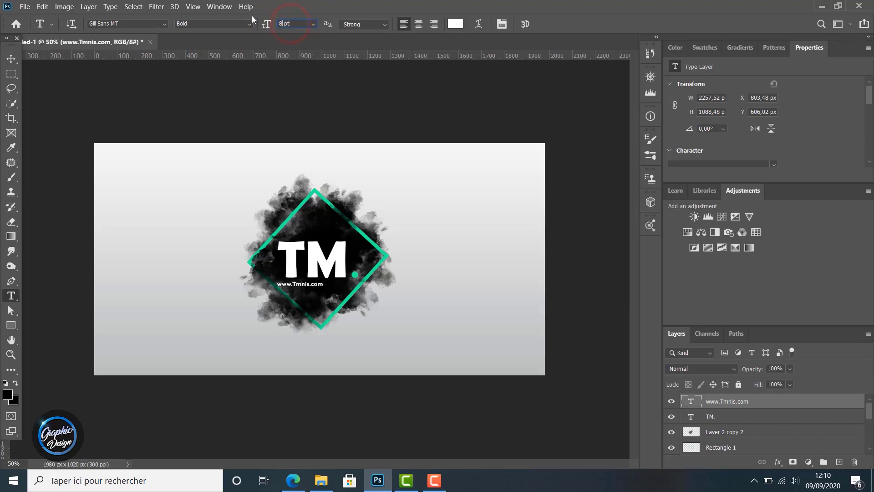
pyautogui.press('Return')
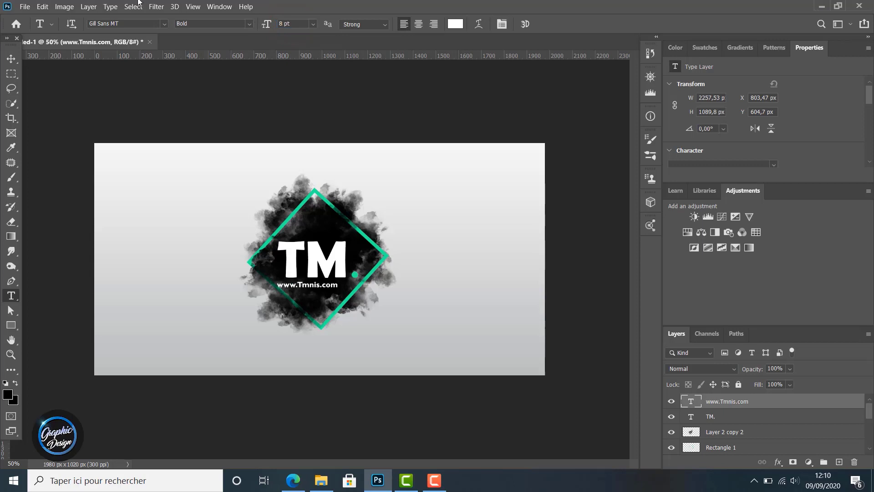
# Center the web address under the TM. lettering and nudge it up close beneath the letters
pyautogui.click(11, 59)
pyautogui.moveTo(312, 292)
pyautogui.mouseDown()
pyautogui.moveTo(308, 305)
pyautogui.moveTo(317, 294)
pyautogui.mouseUp()
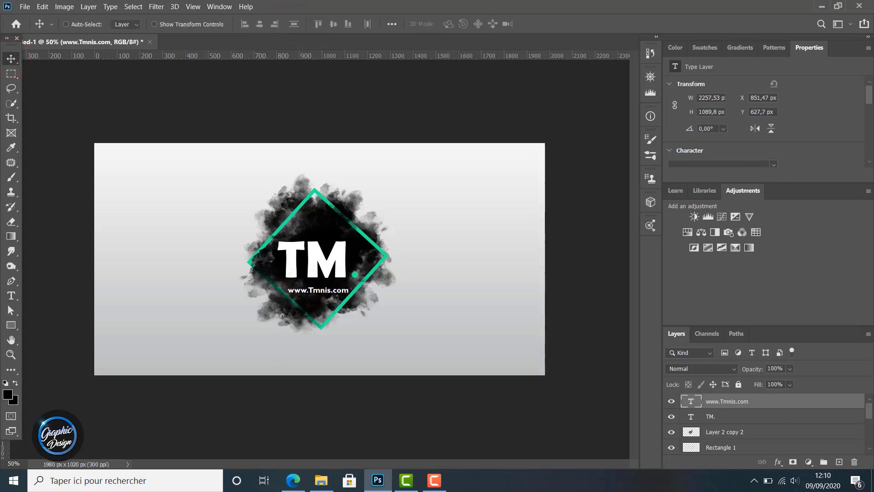
pyautogui.press('Up')
pyautogui.press('Up')
pyautogui.press('Up')
pyautogui.press('Up')
pyautogui.press('Up')
pyautogui.press('Up')
pyautogui.press('Up')
pyautogui.press('Up')
pyautogui.press('Up')
pyautogui.press('Up')
pyautogui.press('Up')
pyautogui.press('Up')
pyautogui.press('Left')
pyautogui.press('Left')
pyautogui.press('Left')
pyautogui.press('Left')
pyautogui.press('Up')
pyautogui.press('Up')
pyautogui.press('Up')
pyautogui.press('Up')
pyautogui.press('Up')
pyautogui.press('Up')
pyautogui.press('Up')
pyautogui.press('Up')
pyautogui.press('Up')
pyautogui.press('Up')
pyautogui.press('Up')
pyautogui.press('Up')
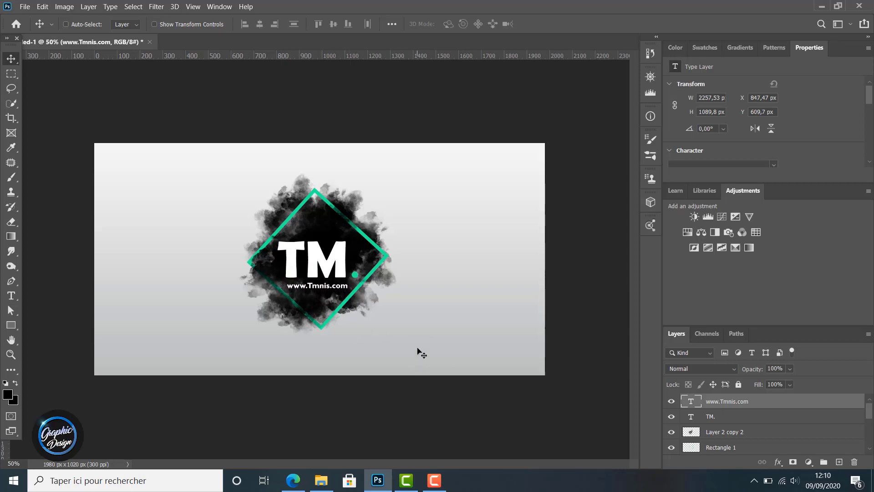
pyautogui.press('Left')
pyautogui.press('Left')
pyautogui.press('Left')
pyautogui.press('Left')
pyautogui.press('Up')
pyautogui.press('Up')
pyautogui.press('Right')
pyautogui.press('Right')
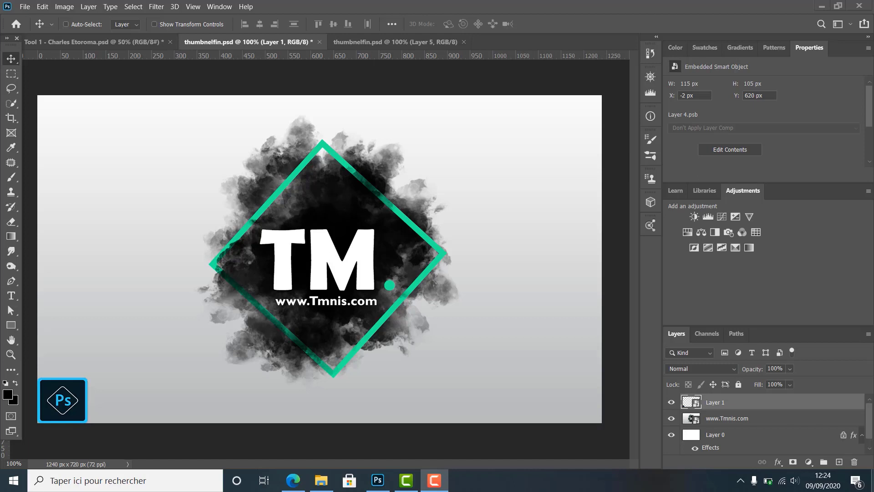
pyautogui.moveTo(439, 481)
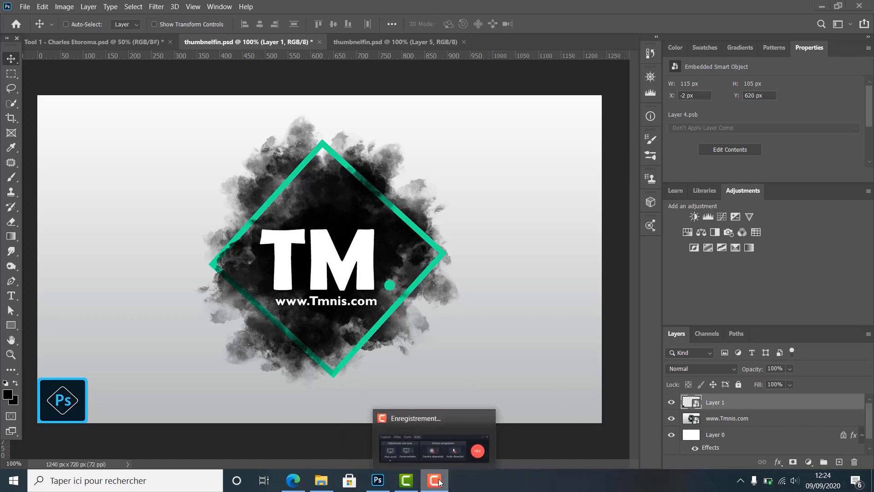